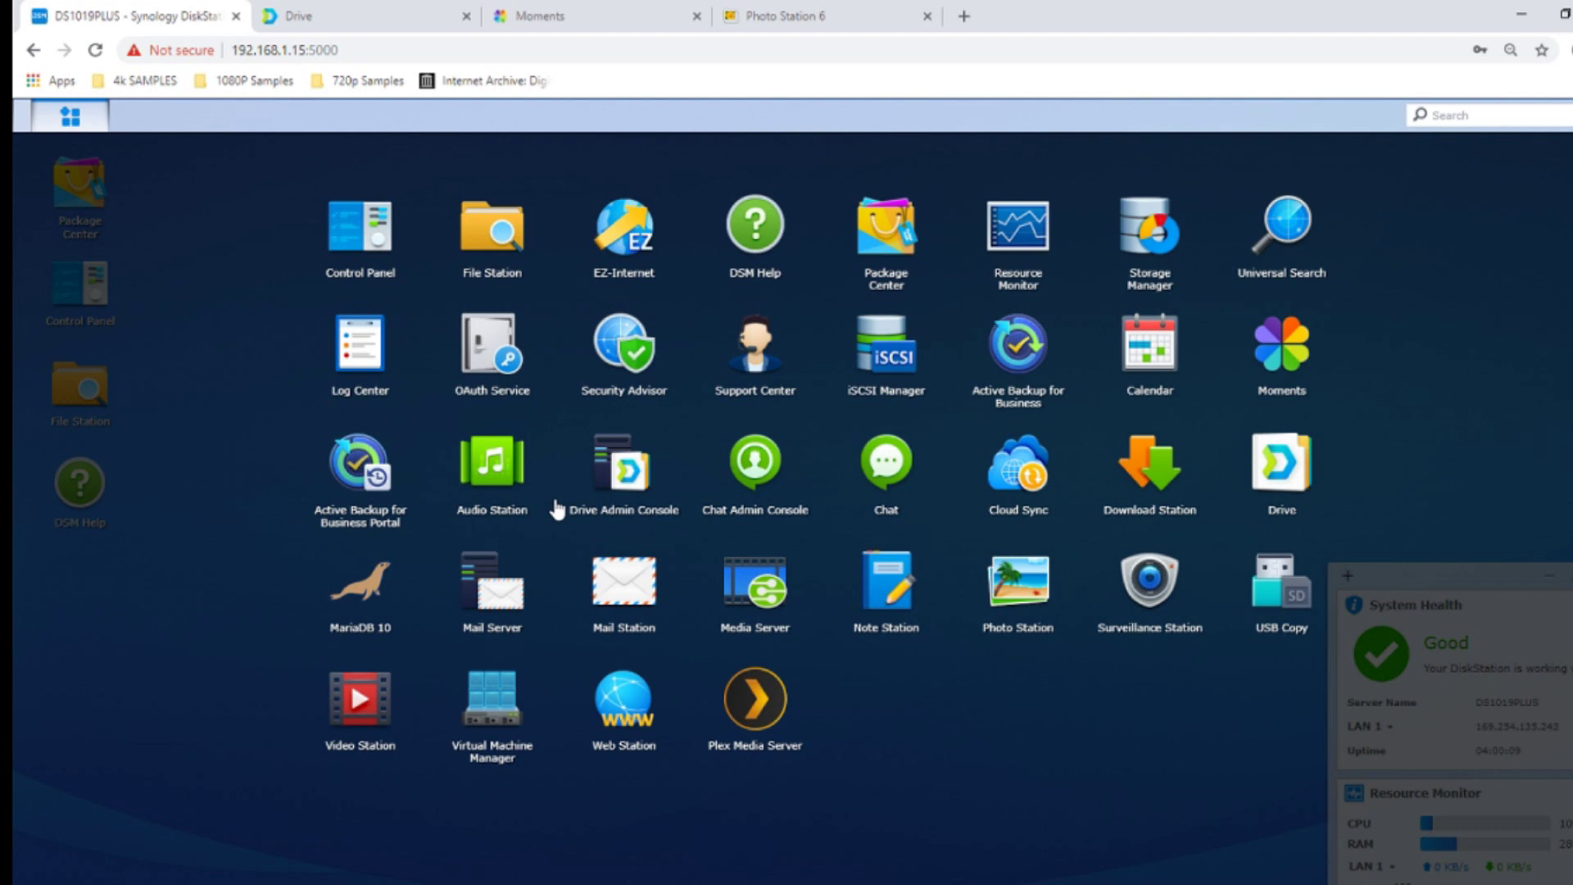
# - Switch to Synology Drive and open the 2019 Photos folder in My Drive to list its MVIMG photos
pyautogui.hotkey('ctrl', 'Tab')
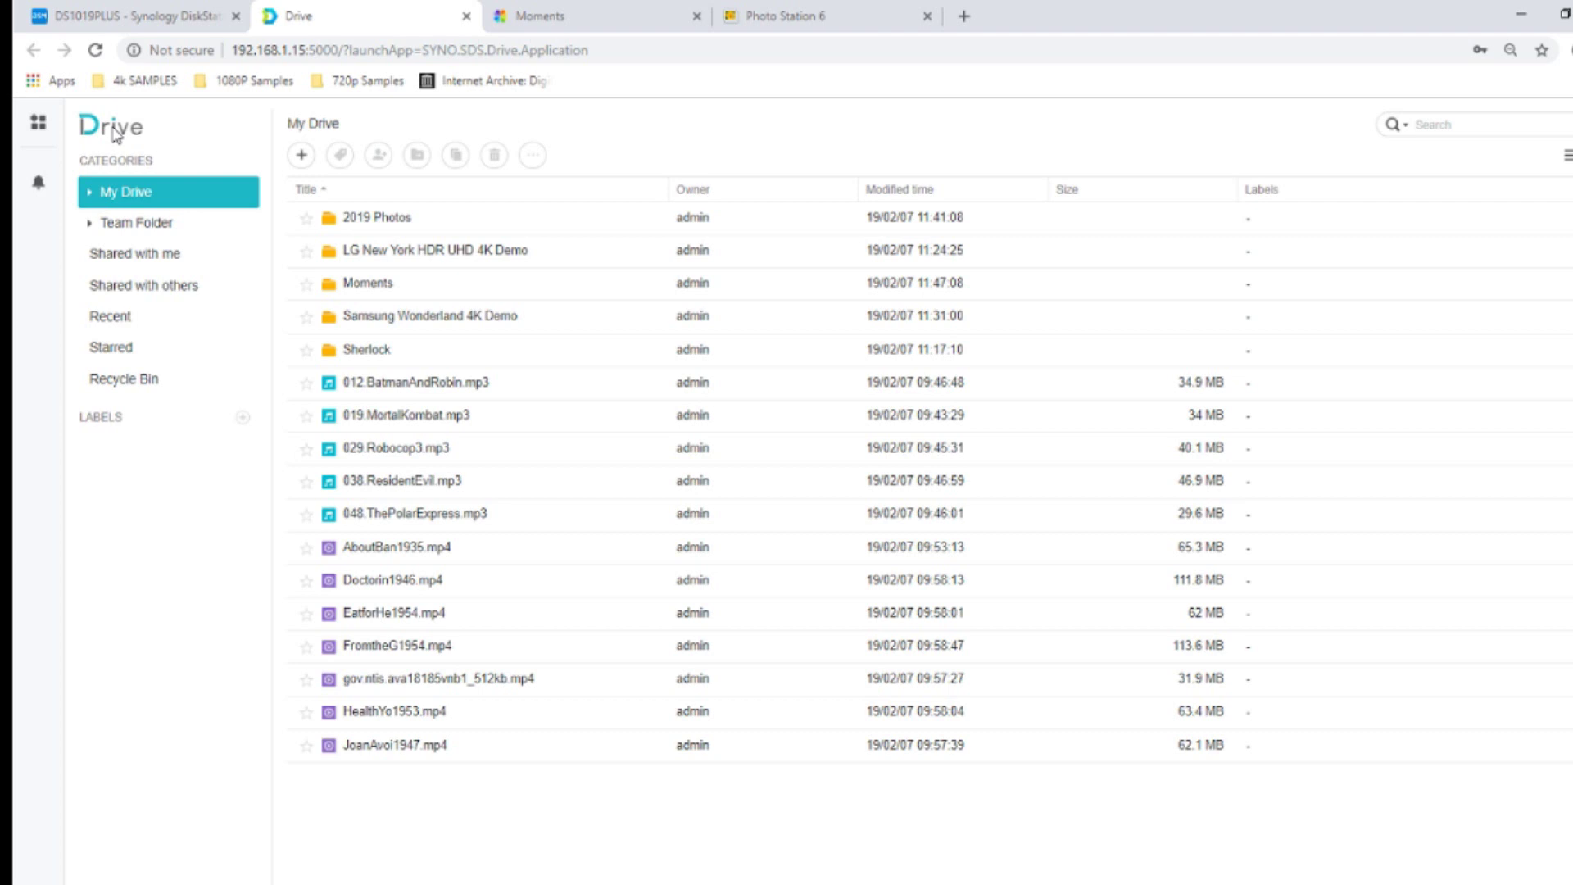
pyautogui.moveTo(254, 50); pyautogui.dragTo(375, 50)
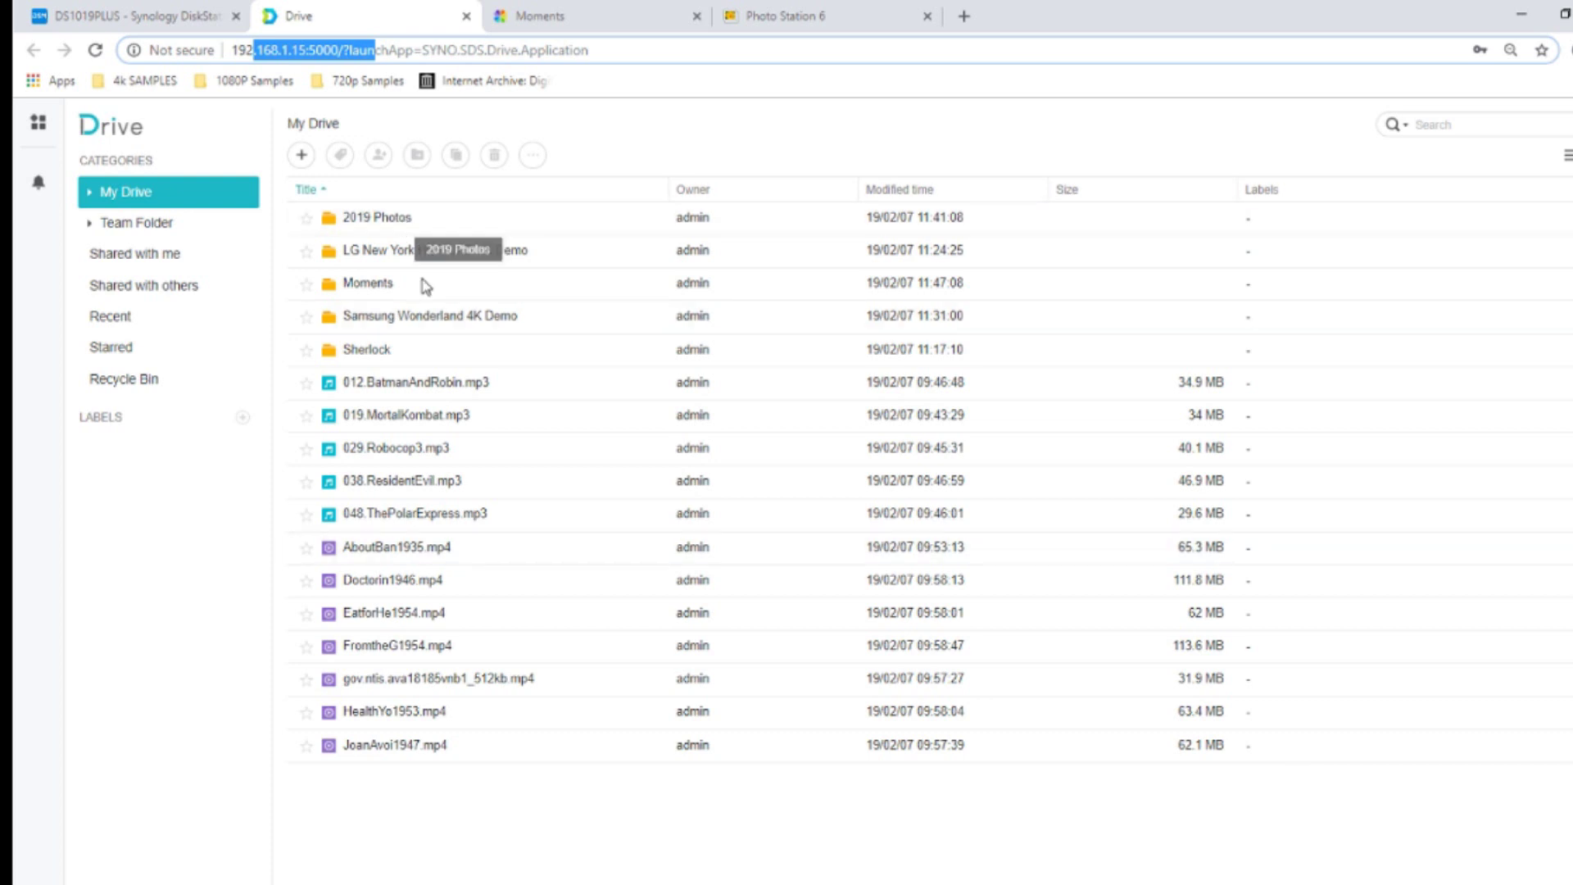
pyautogui.click(411, 386)
pyautogui.click(435, 651)
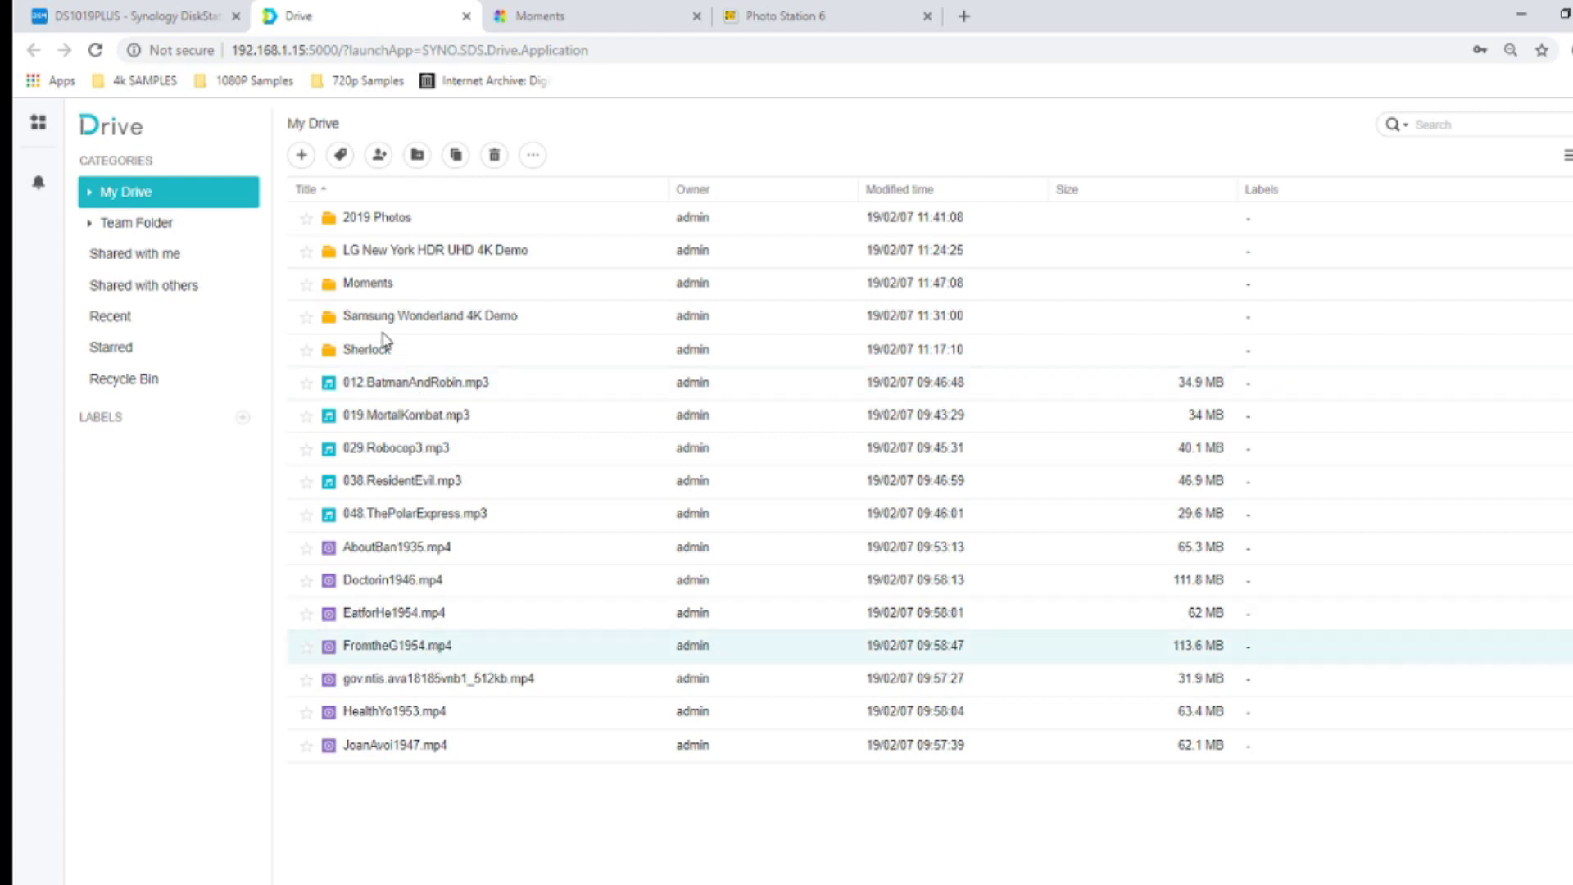
pyautogui.doubleClick(362, 221)
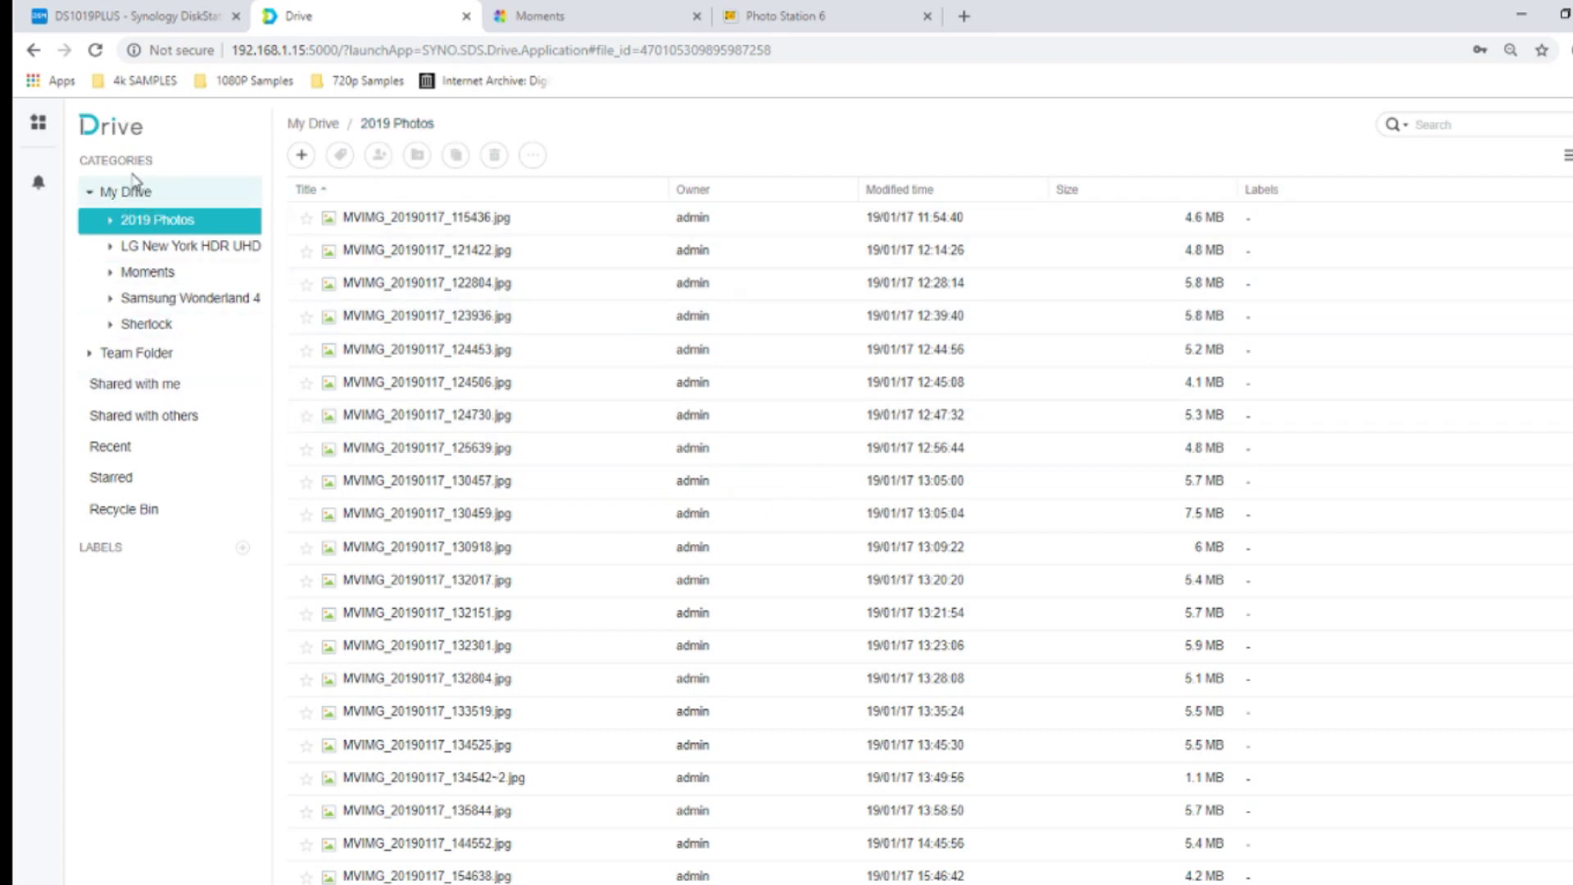
# - Preview the MVIMG_20190117_124453.jpg photo, then return to the top level of My Drive
pyautogui.doubleClick(430, 359)
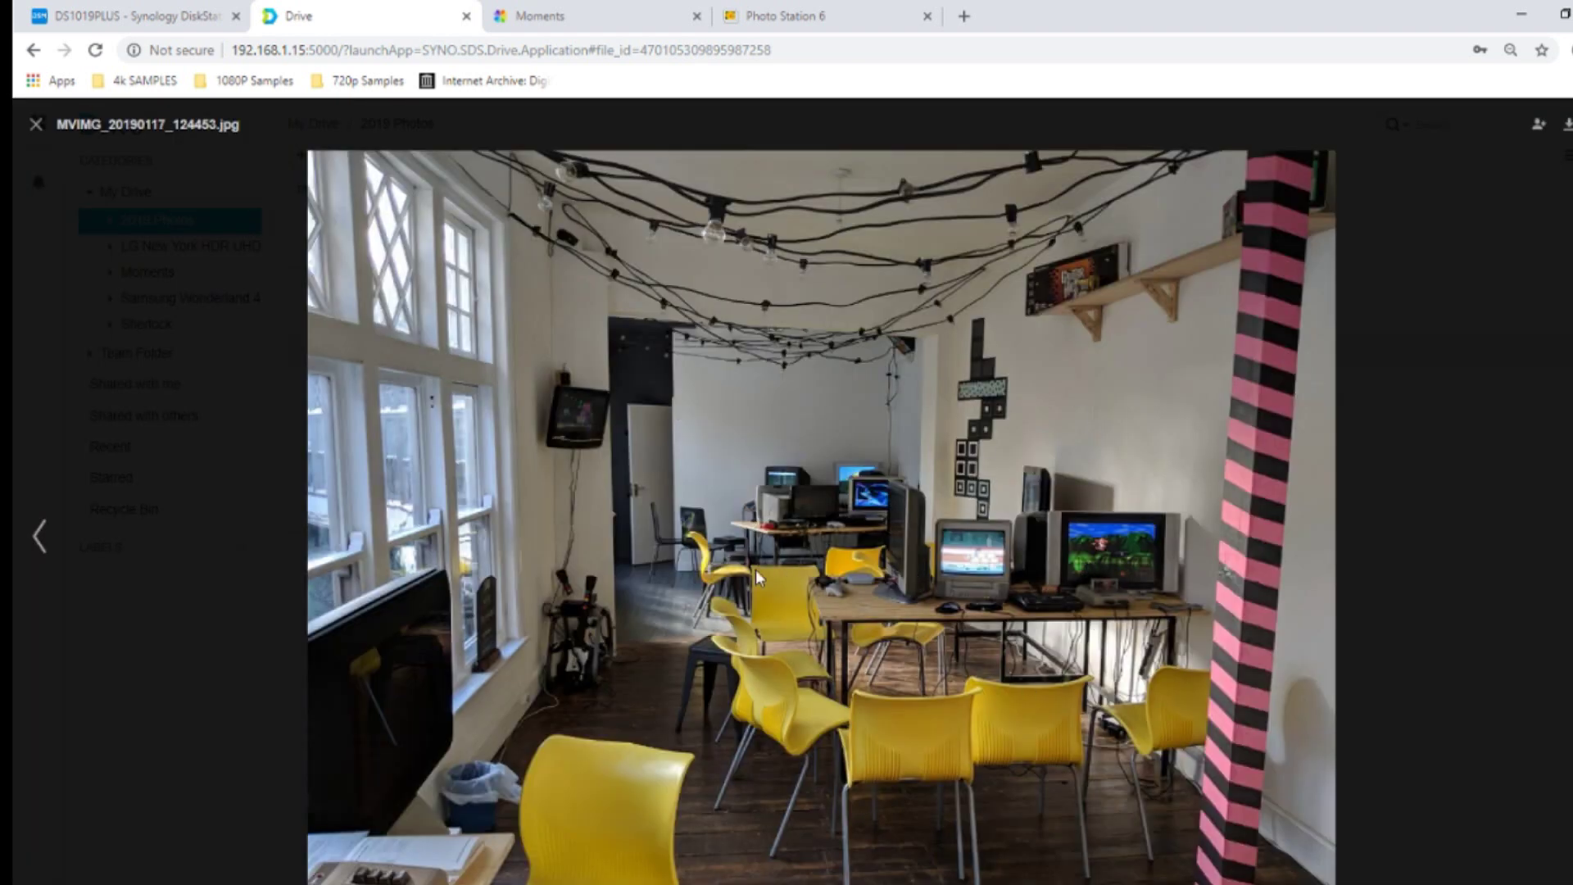
pyautogui.click(36, 125)
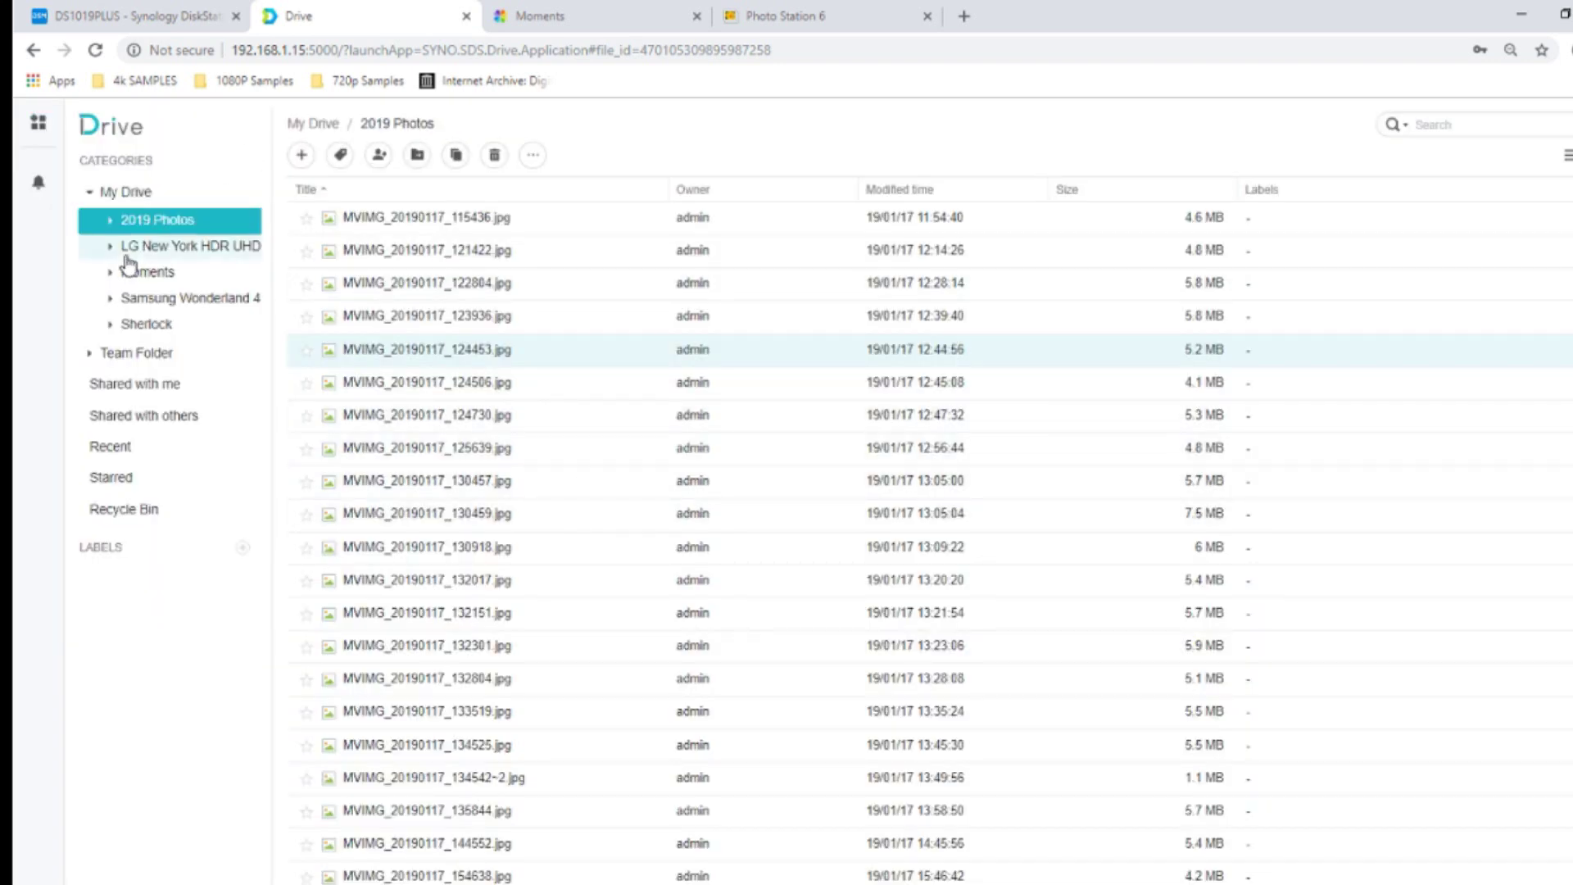
pyautogui.click(110, 192)
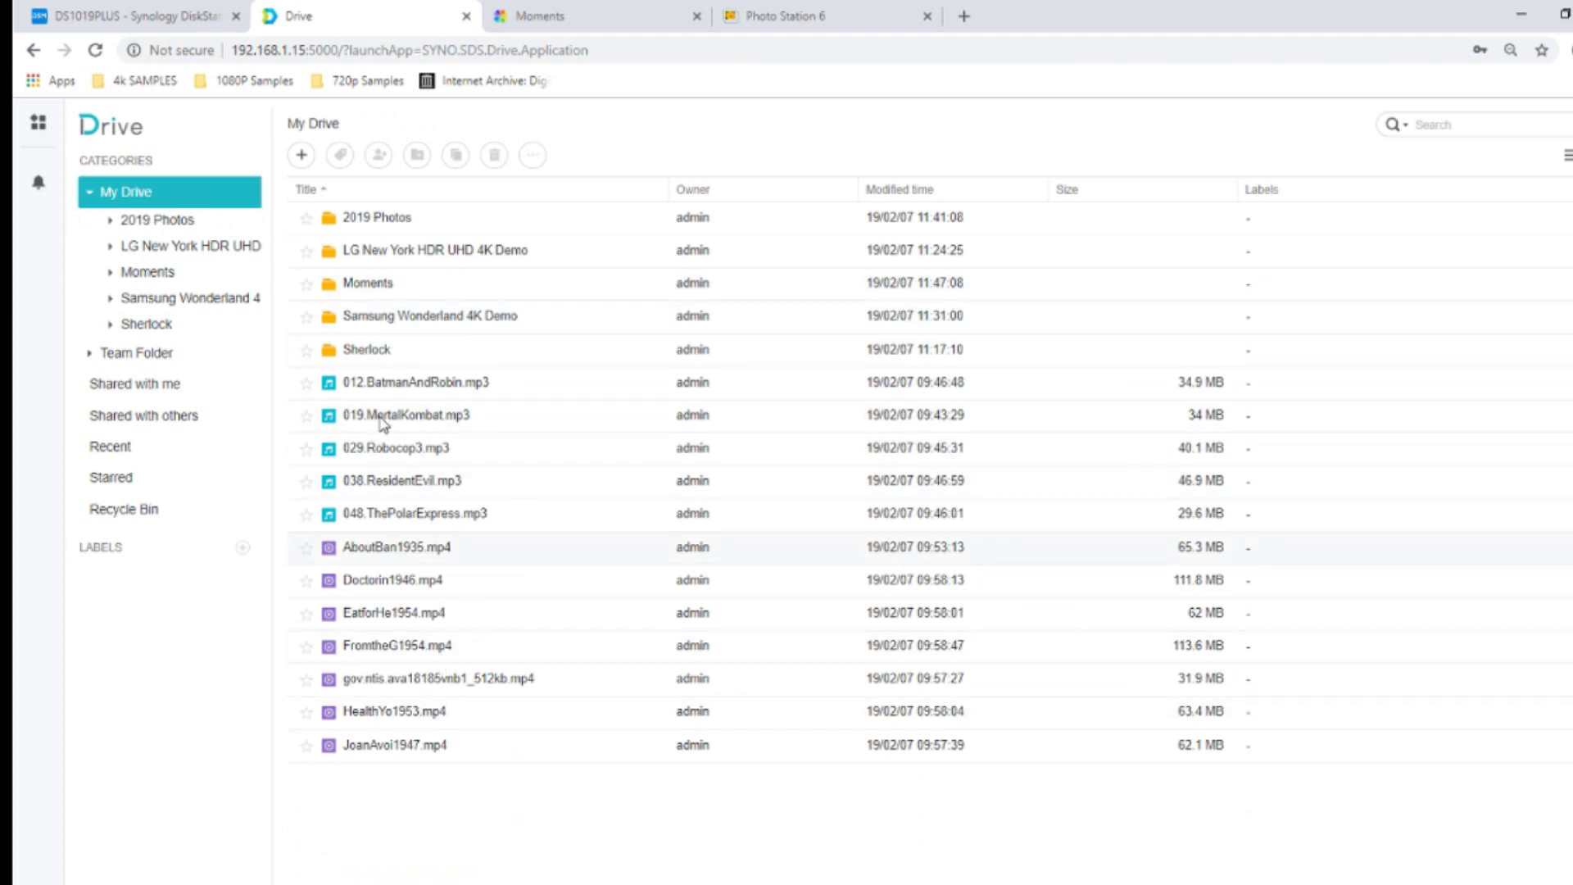
# - Play the 012.BatmanAndRobin.mp3 track and look at its file actions without downloading
pyautogui.doubleClick(415, 392)
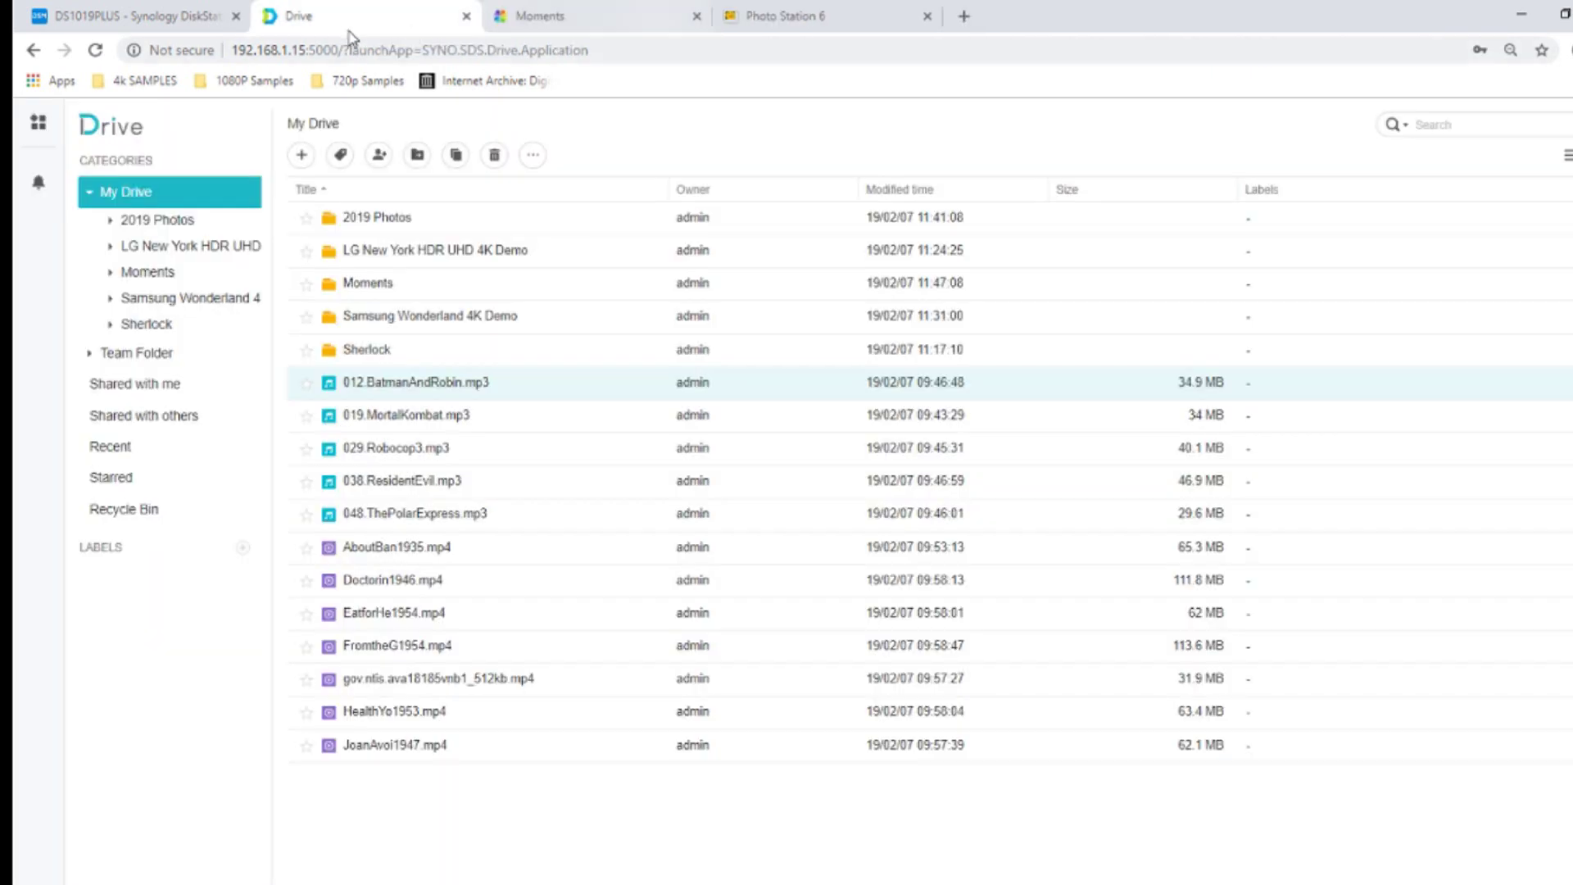
pyautogui.rightClick(443, 392)
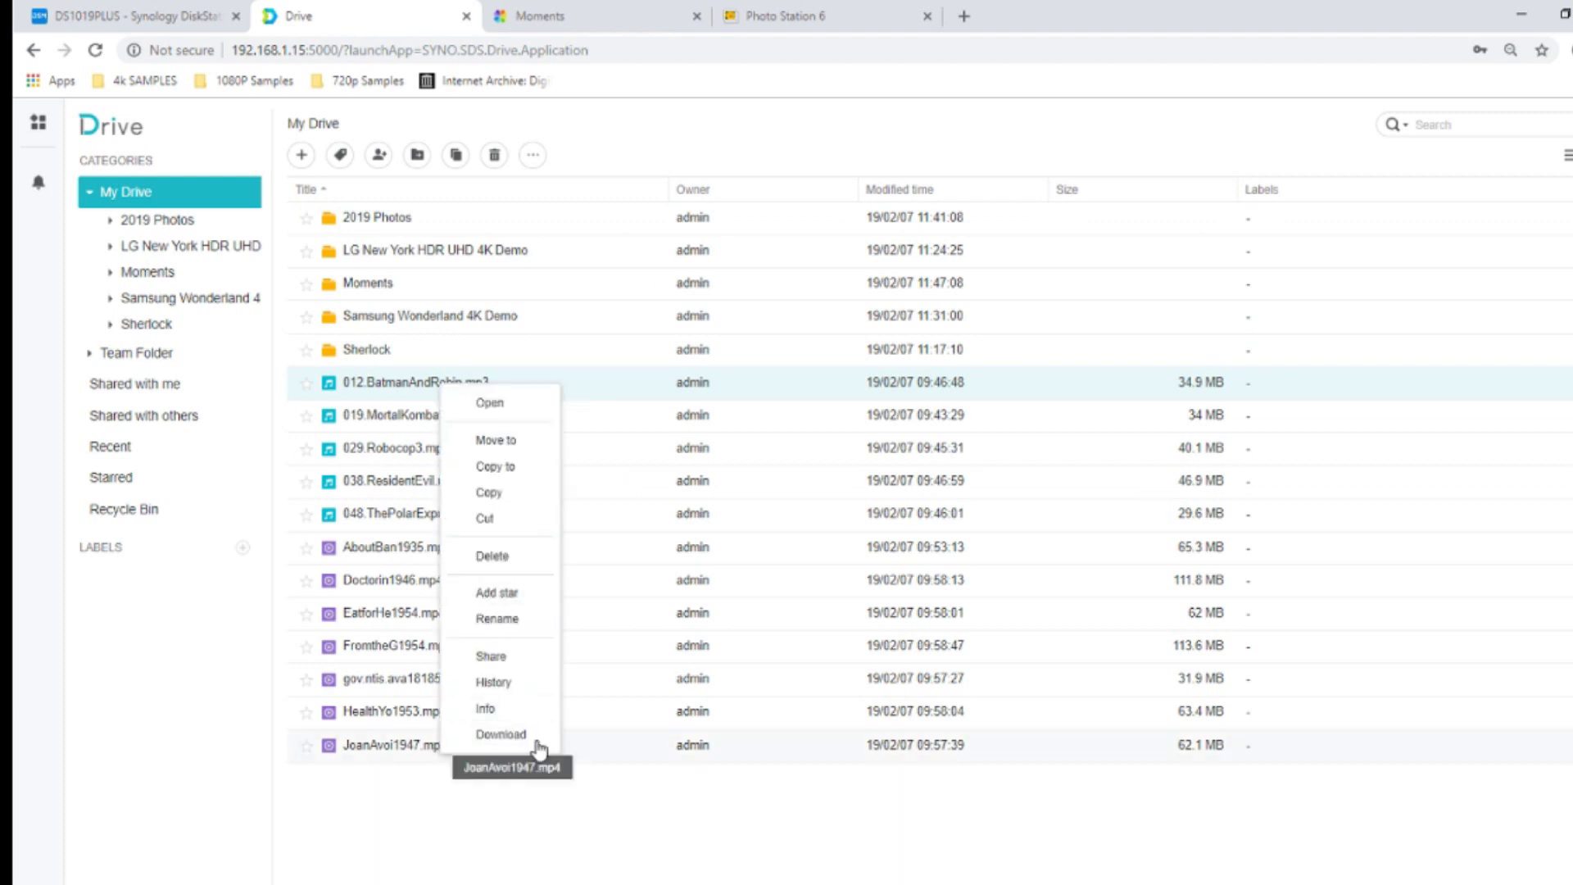
pyautogui.click(390, 853)
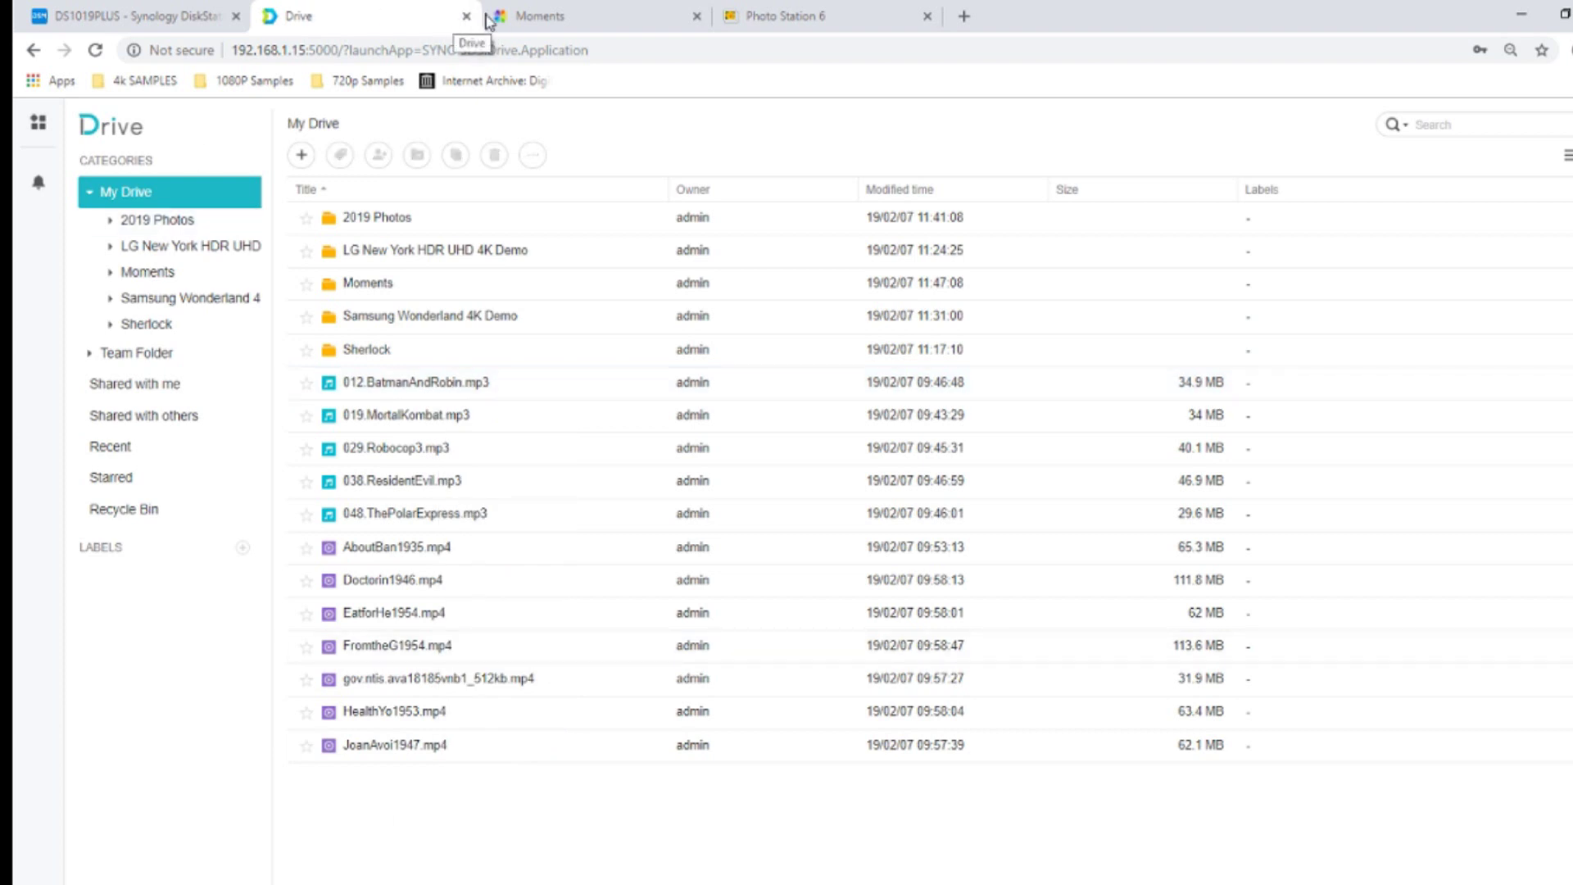
# - Switch to Photo Station 6 and bring up the 2019 Photos album
pyautogui.click(791, 18)
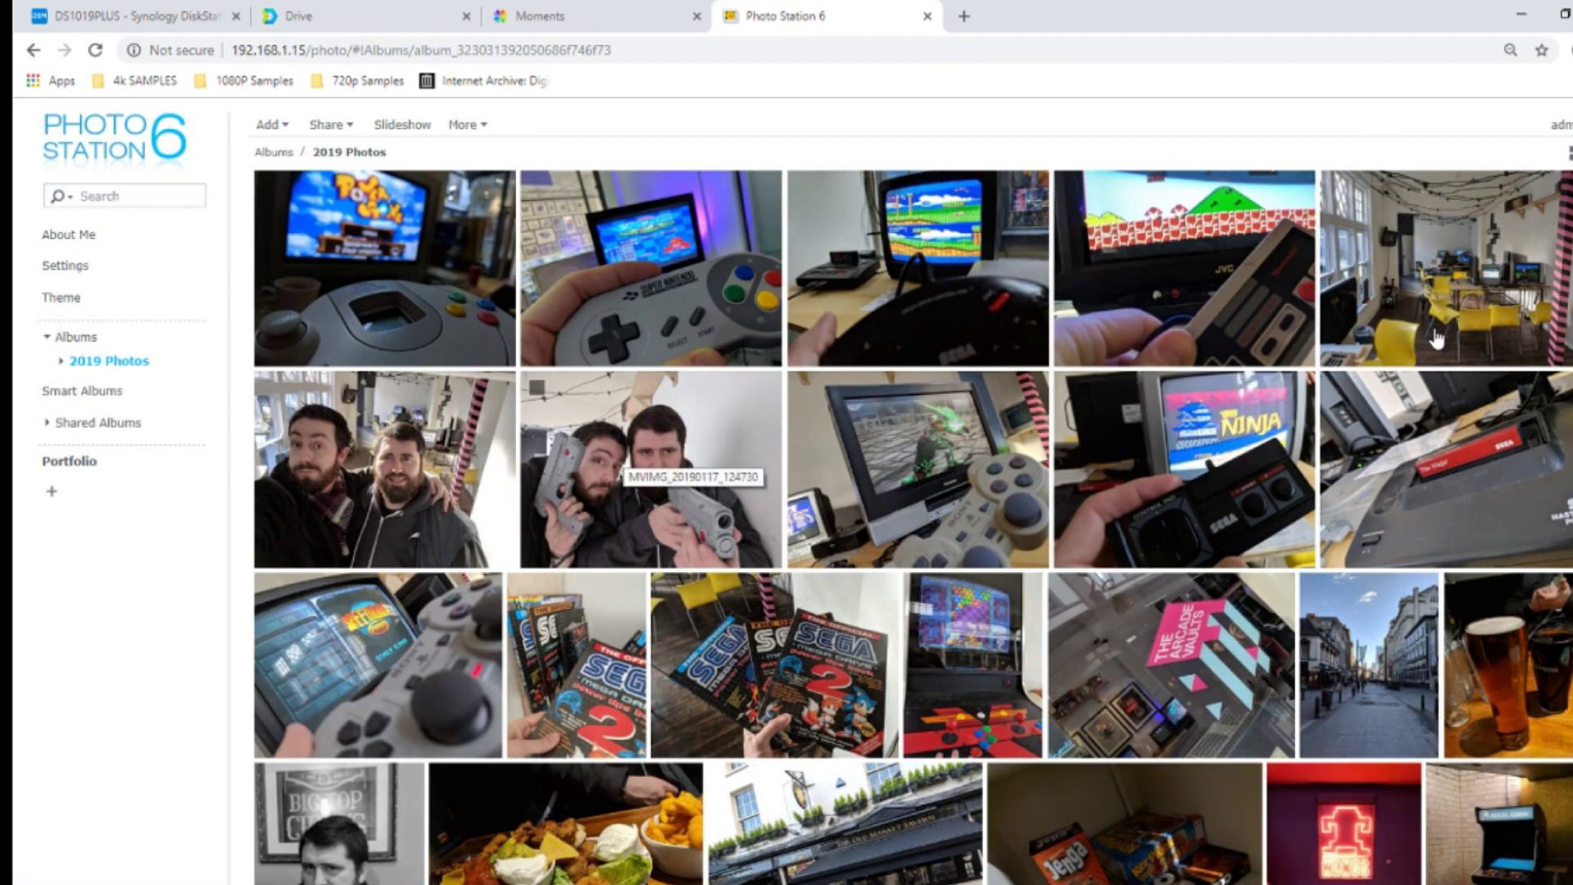
pyautogui.scroll(-3, 1098, 487)
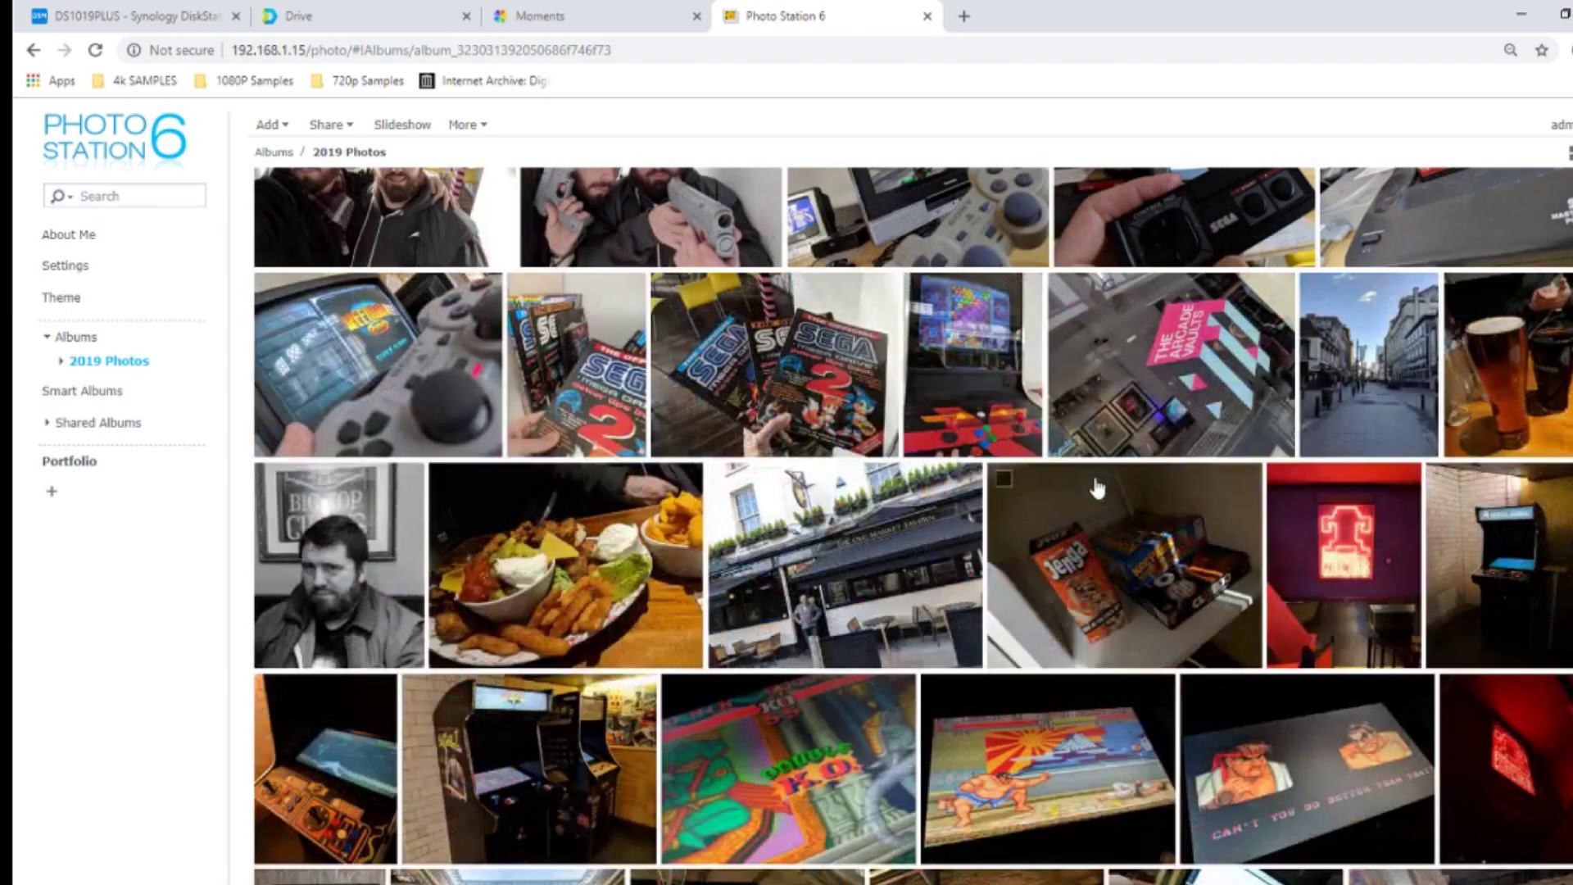
pyautogui.scroll(-2, 1026, 507)
pyautogui.scroll(-3, 1026, 507)
pyautogui.click(105, 359)
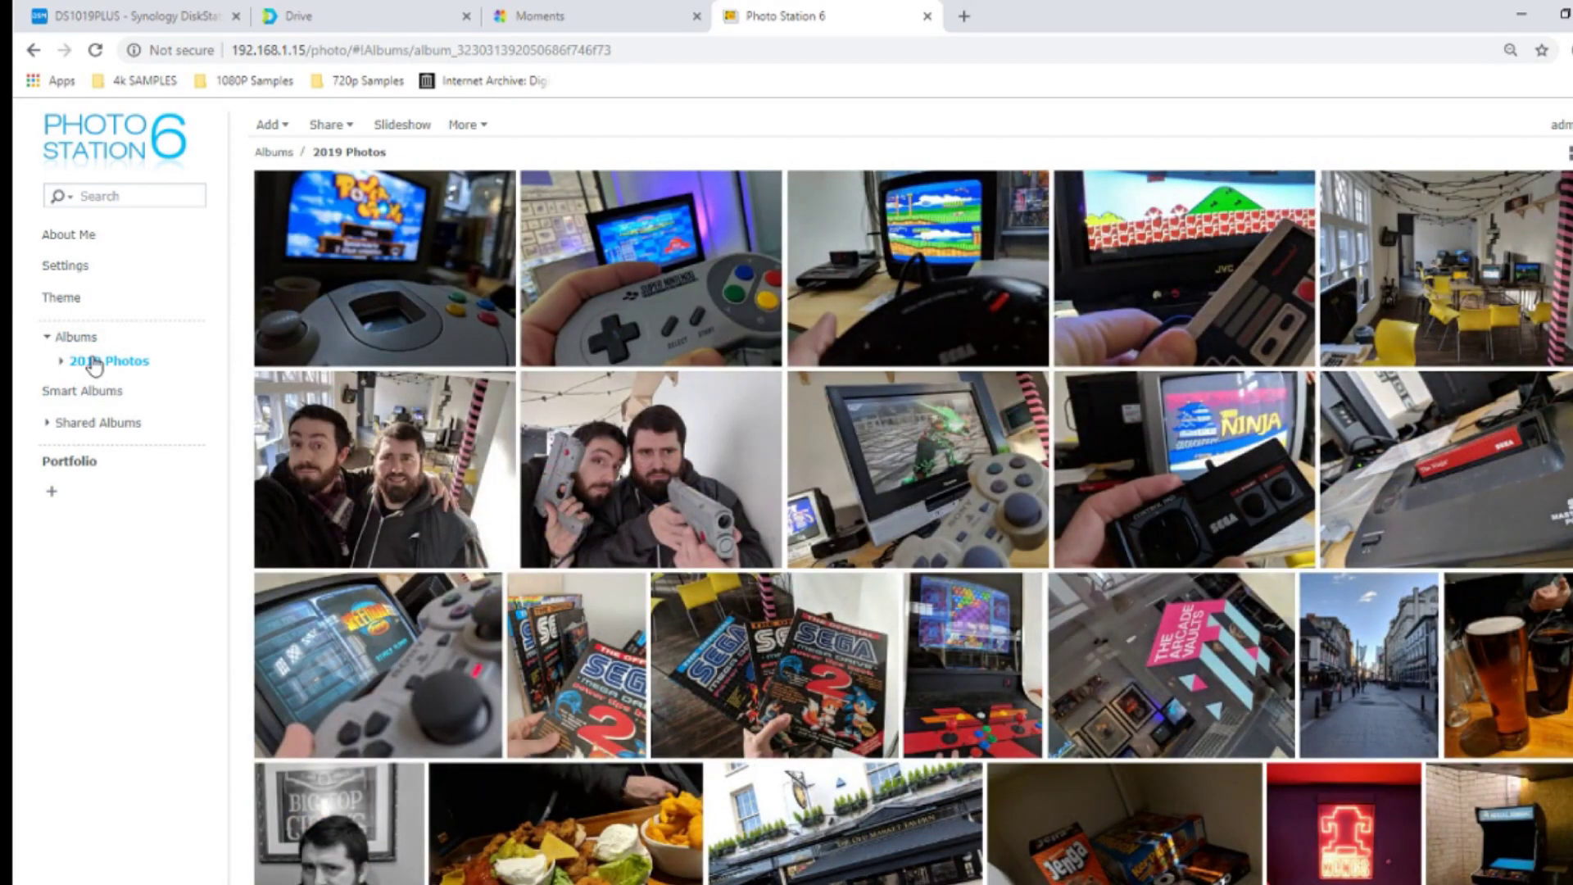
# - Scroll through the album thumbnails and view the yellow-chairs arcade room photo full size
pyautogui.scroll(-8, 706, 491)
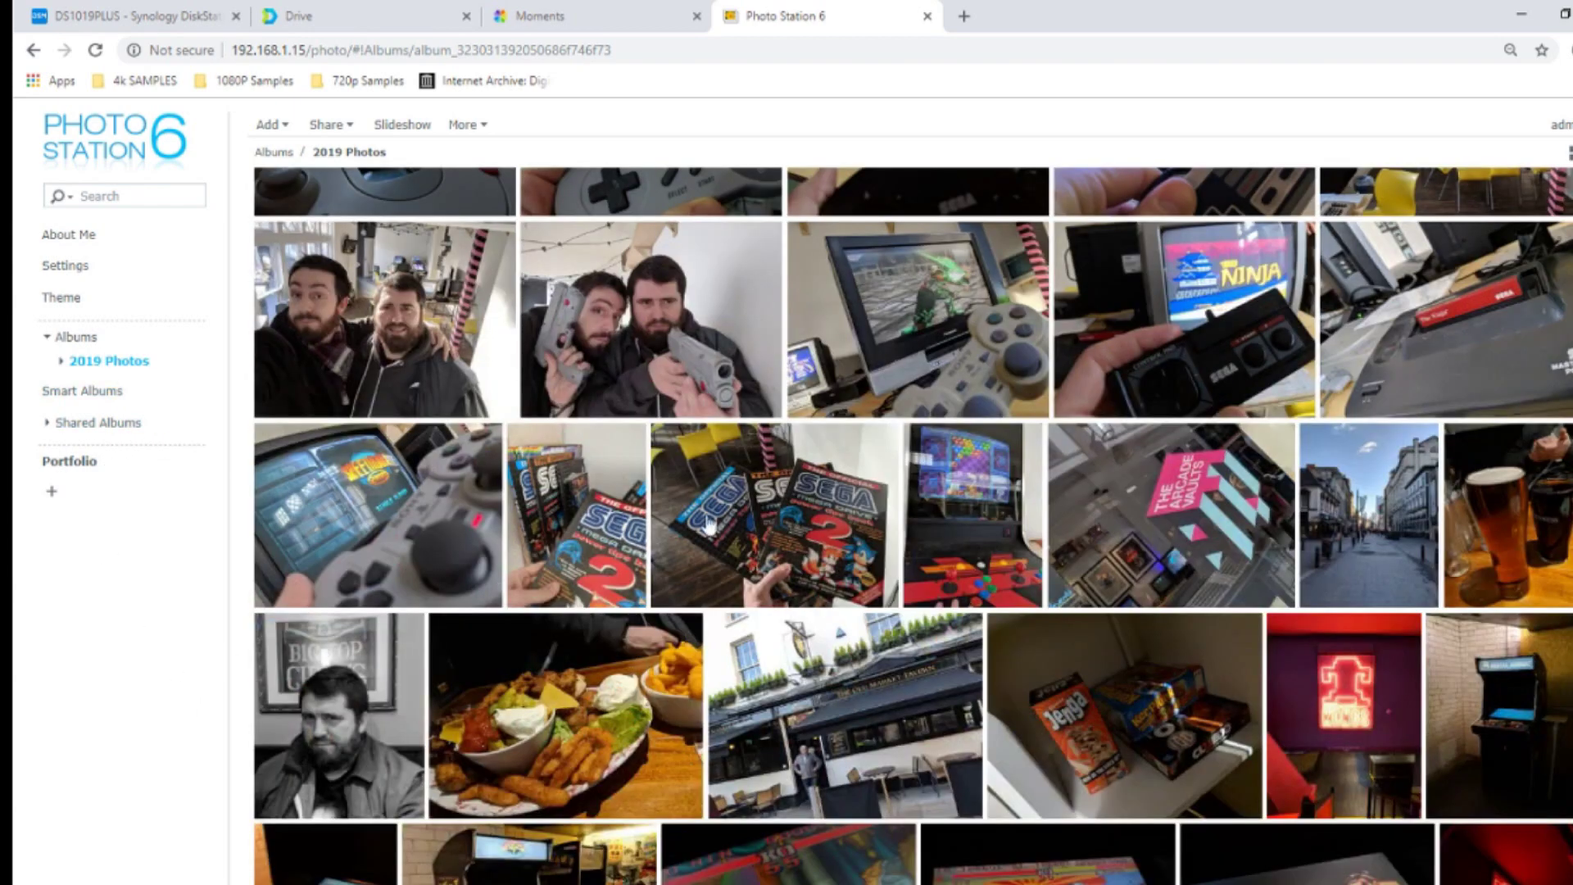
pyautogui.scroll(3, 706, 491)
pyautogui.scroll(-5, 983, 508)
pyautogui.scroll(-1, 1126, 559)
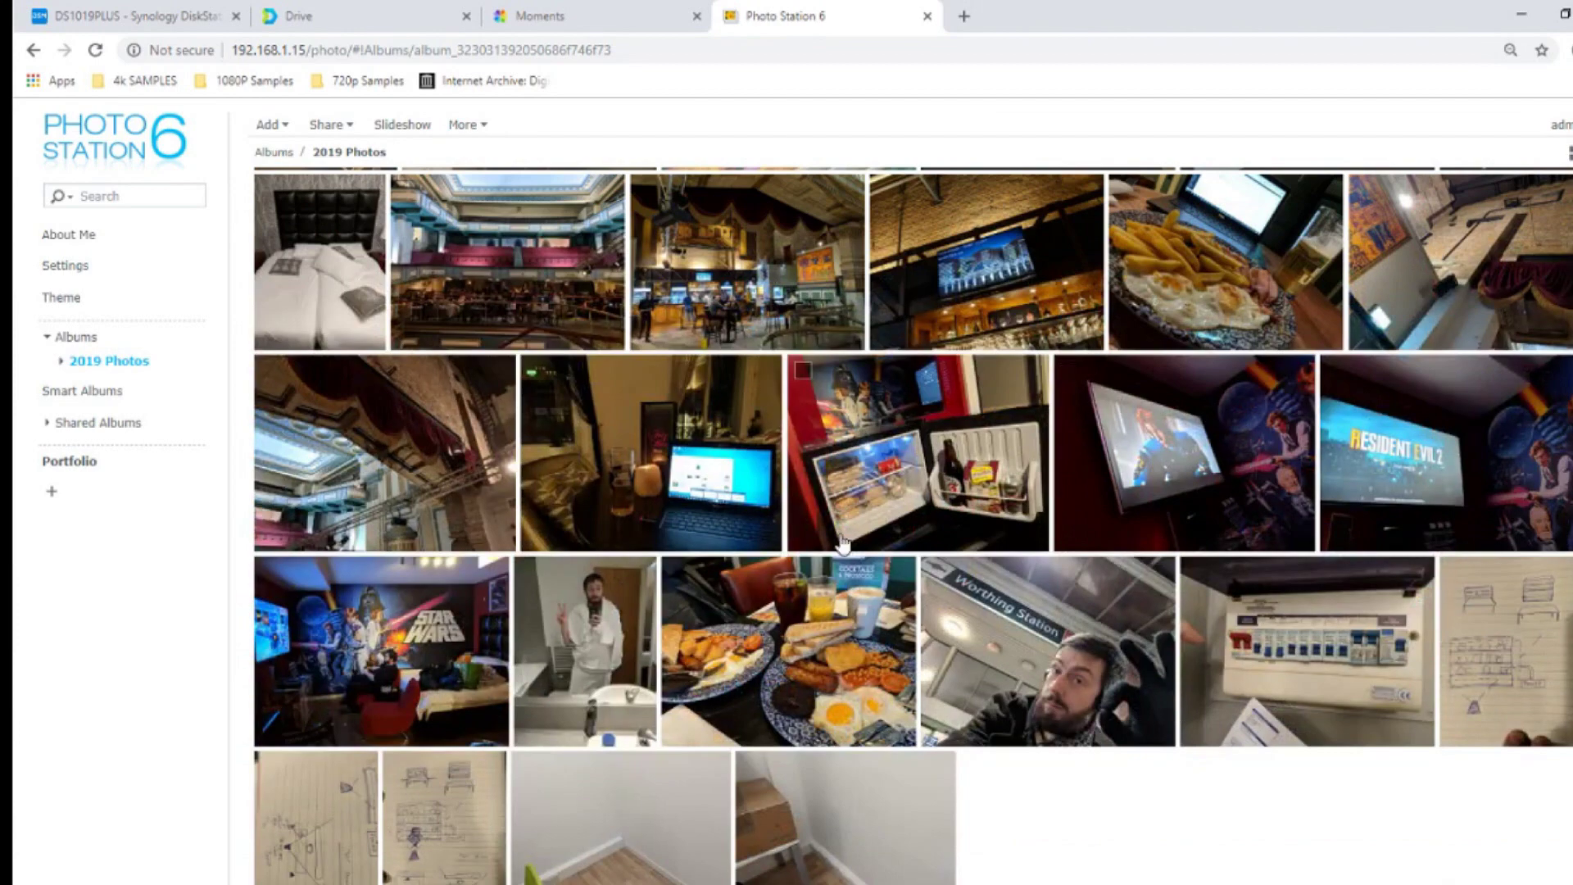
pyautogui.scroll(-6, 842, 542)
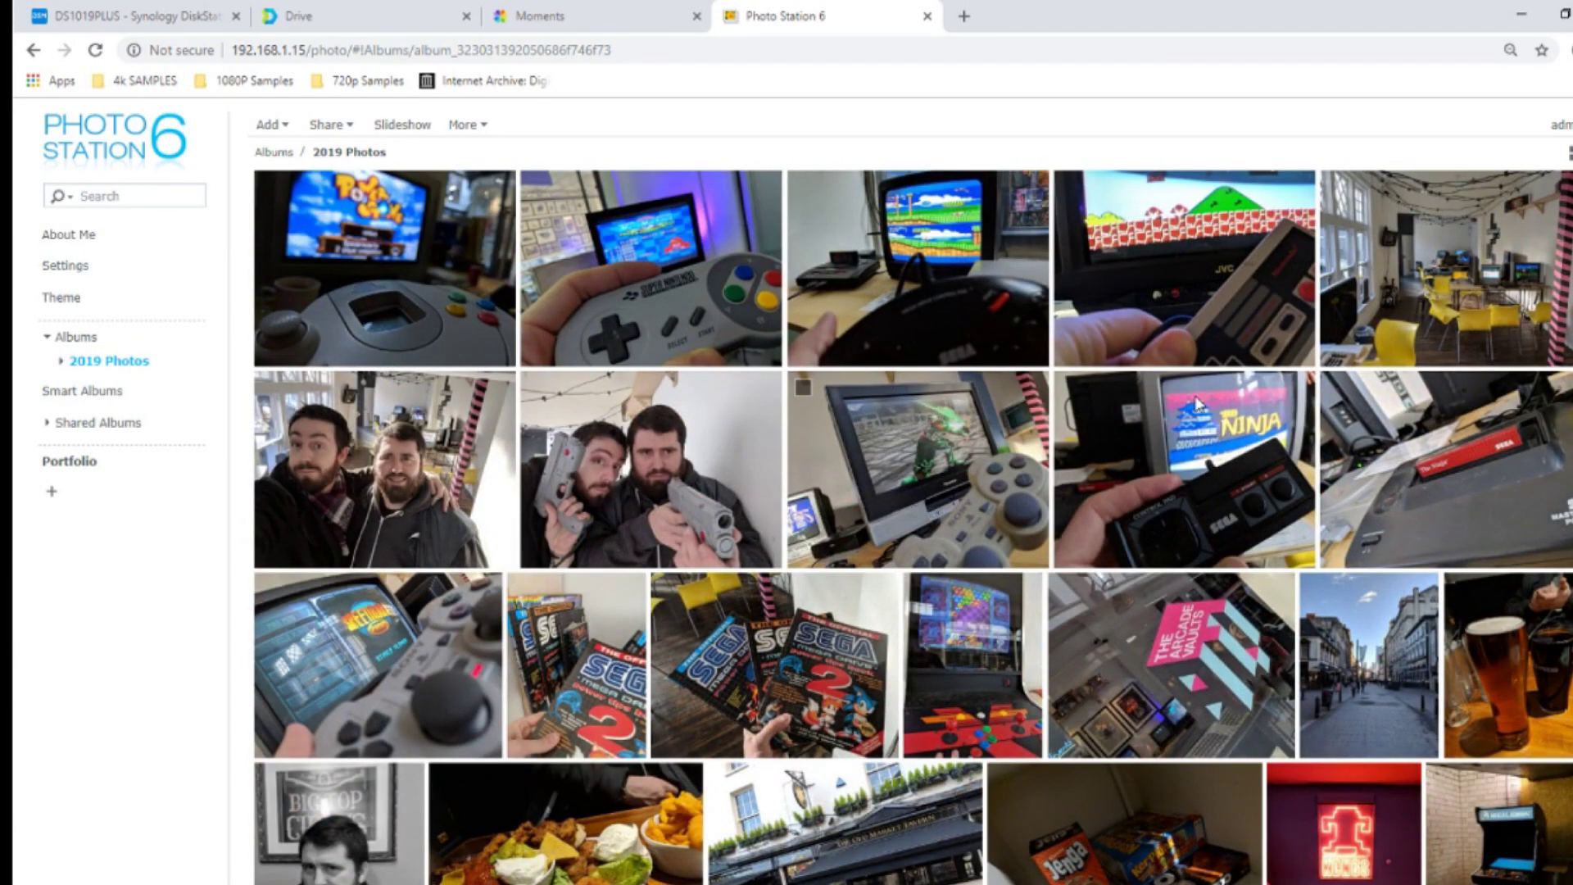
pyautogui.click(1422, 273)
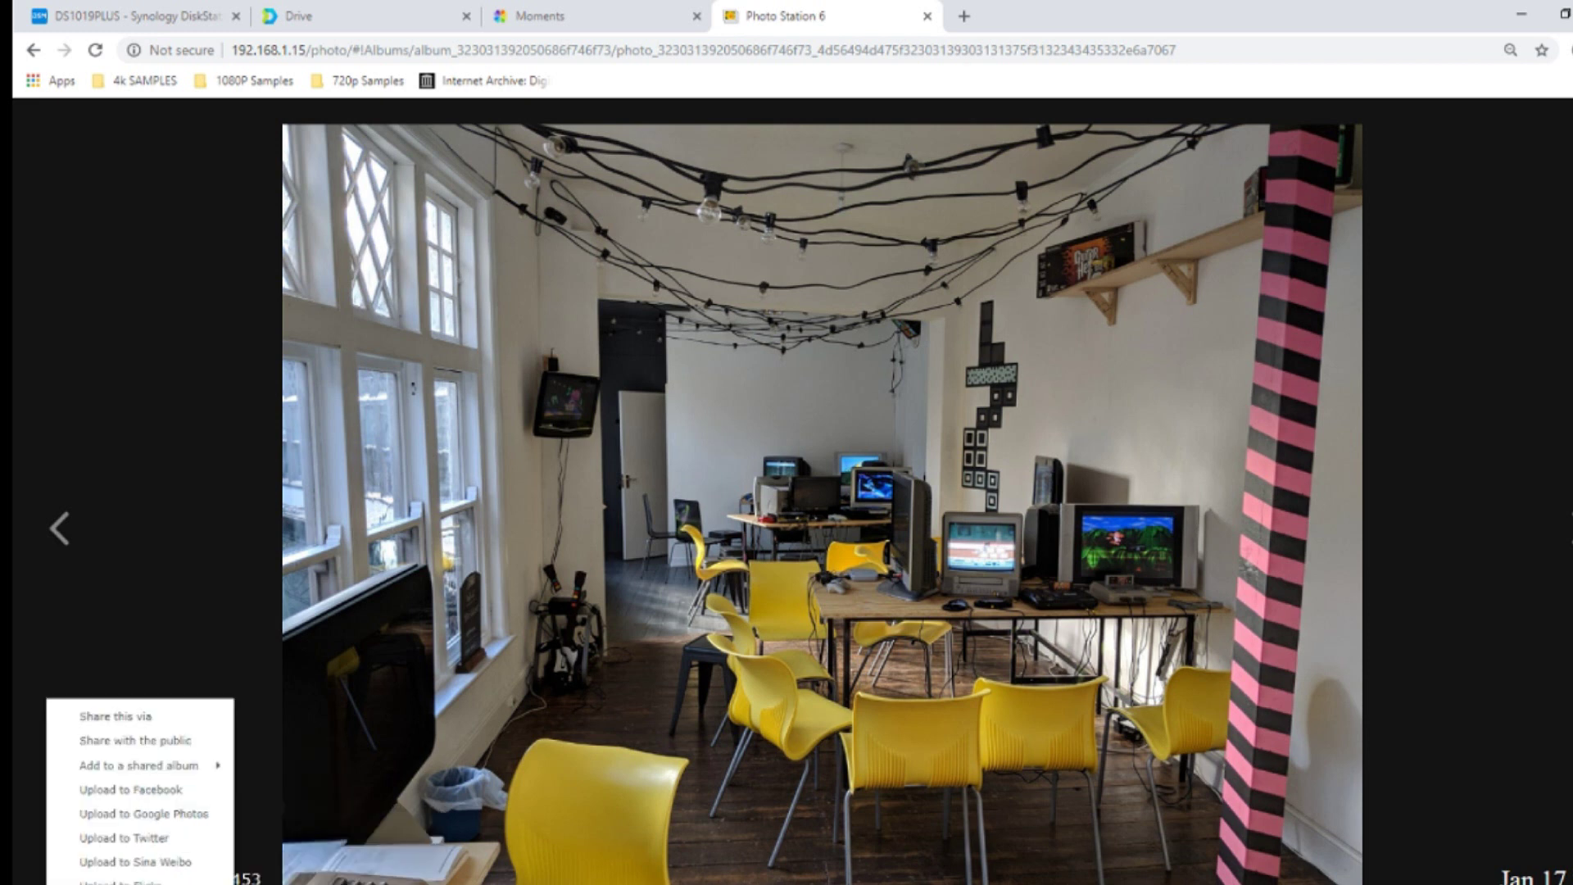
pyautogui.press('Escape')
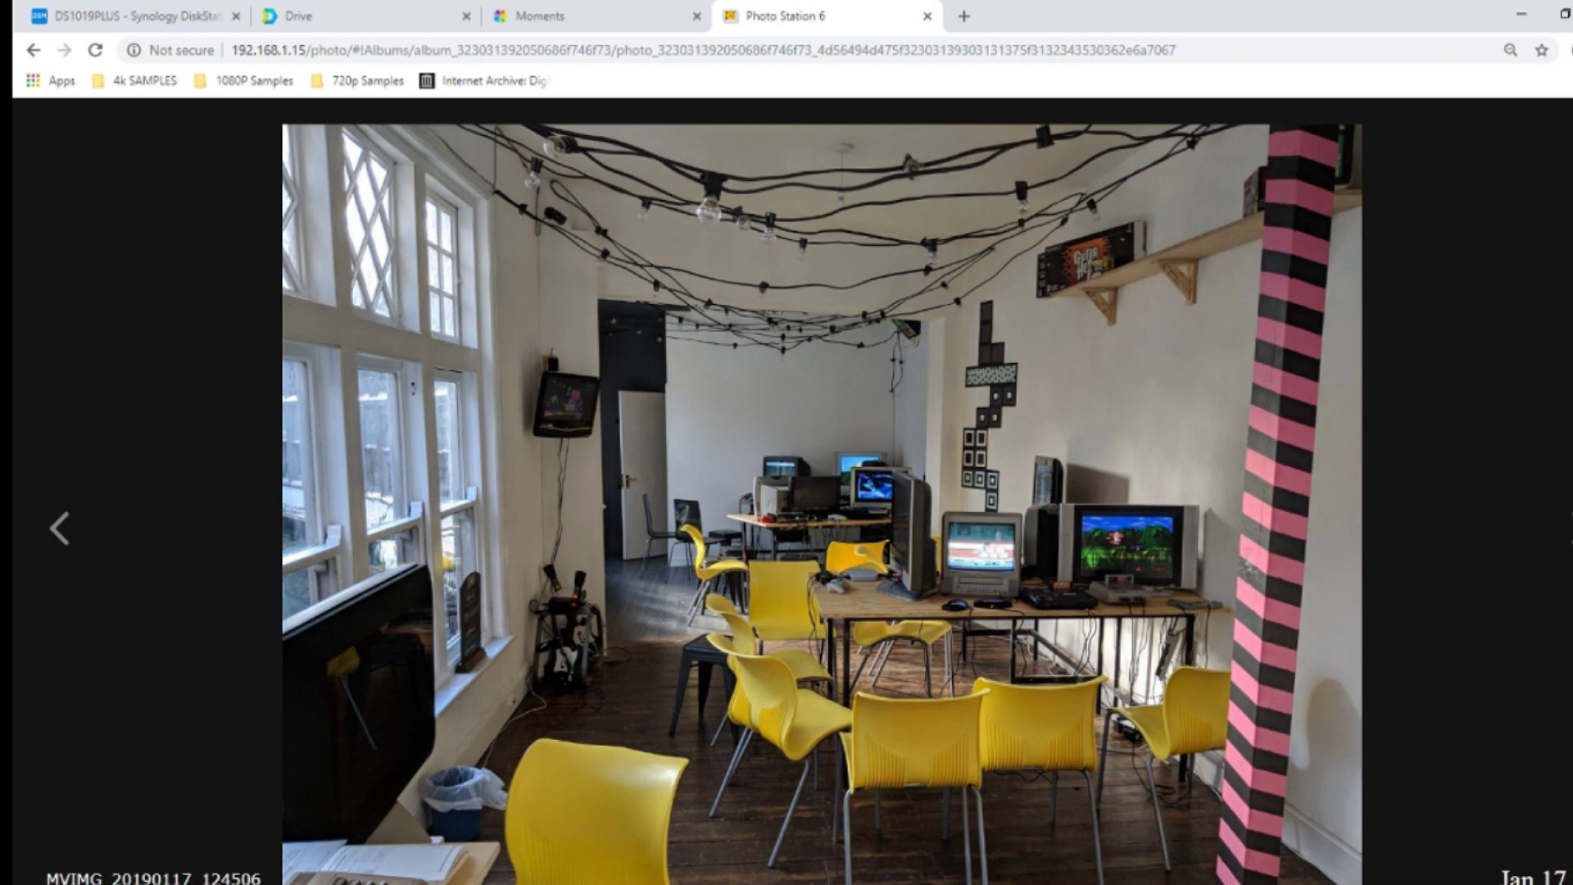
pyautogui.press('Right')
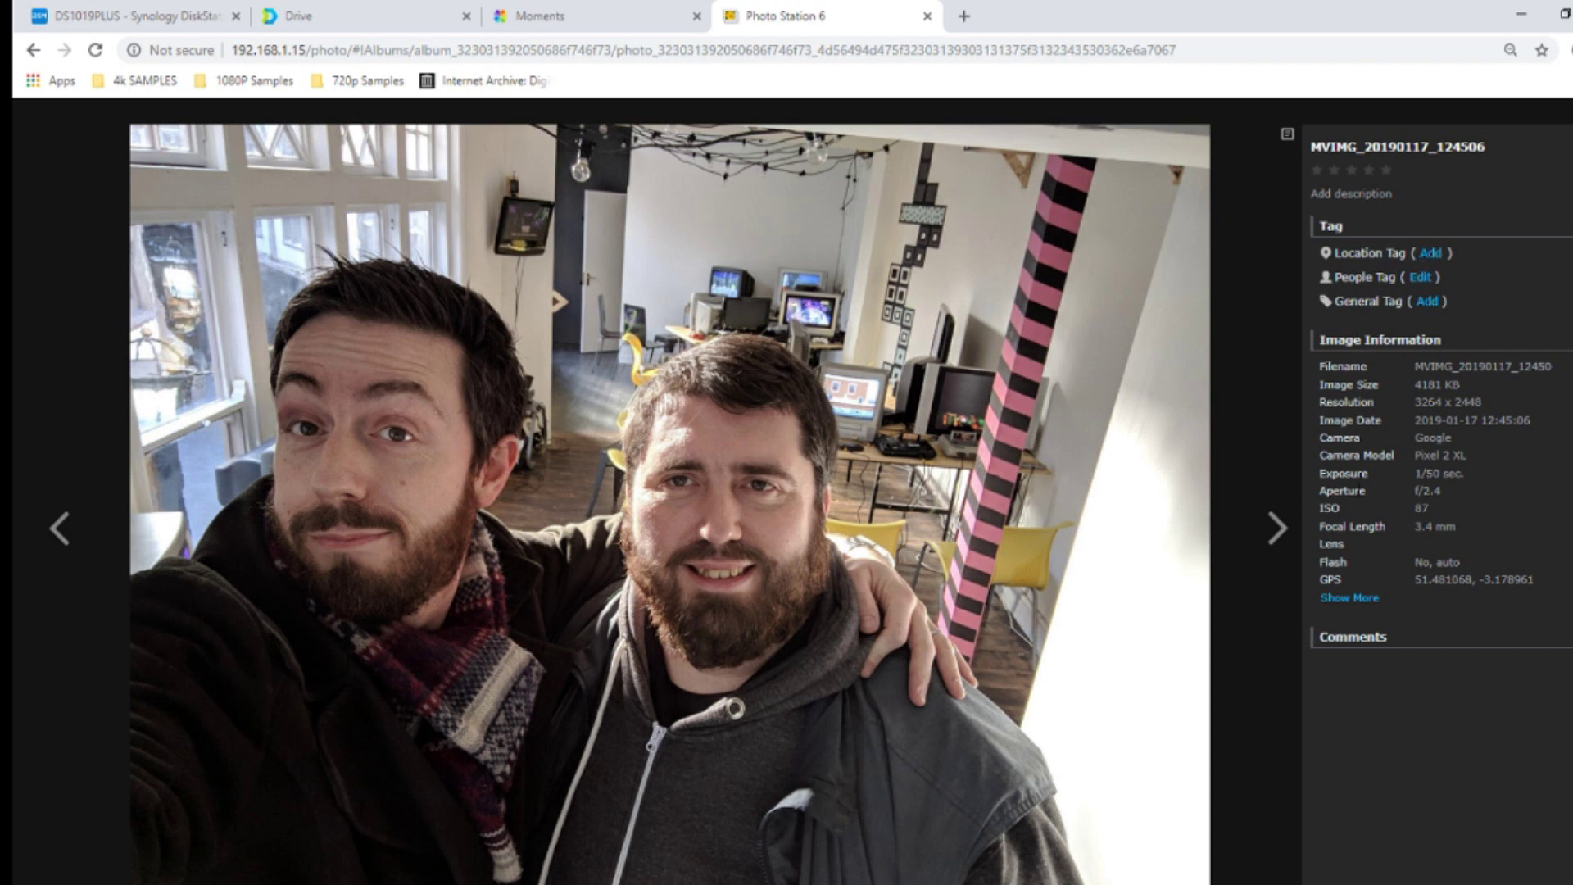
pyautogui.click(1337, 602)
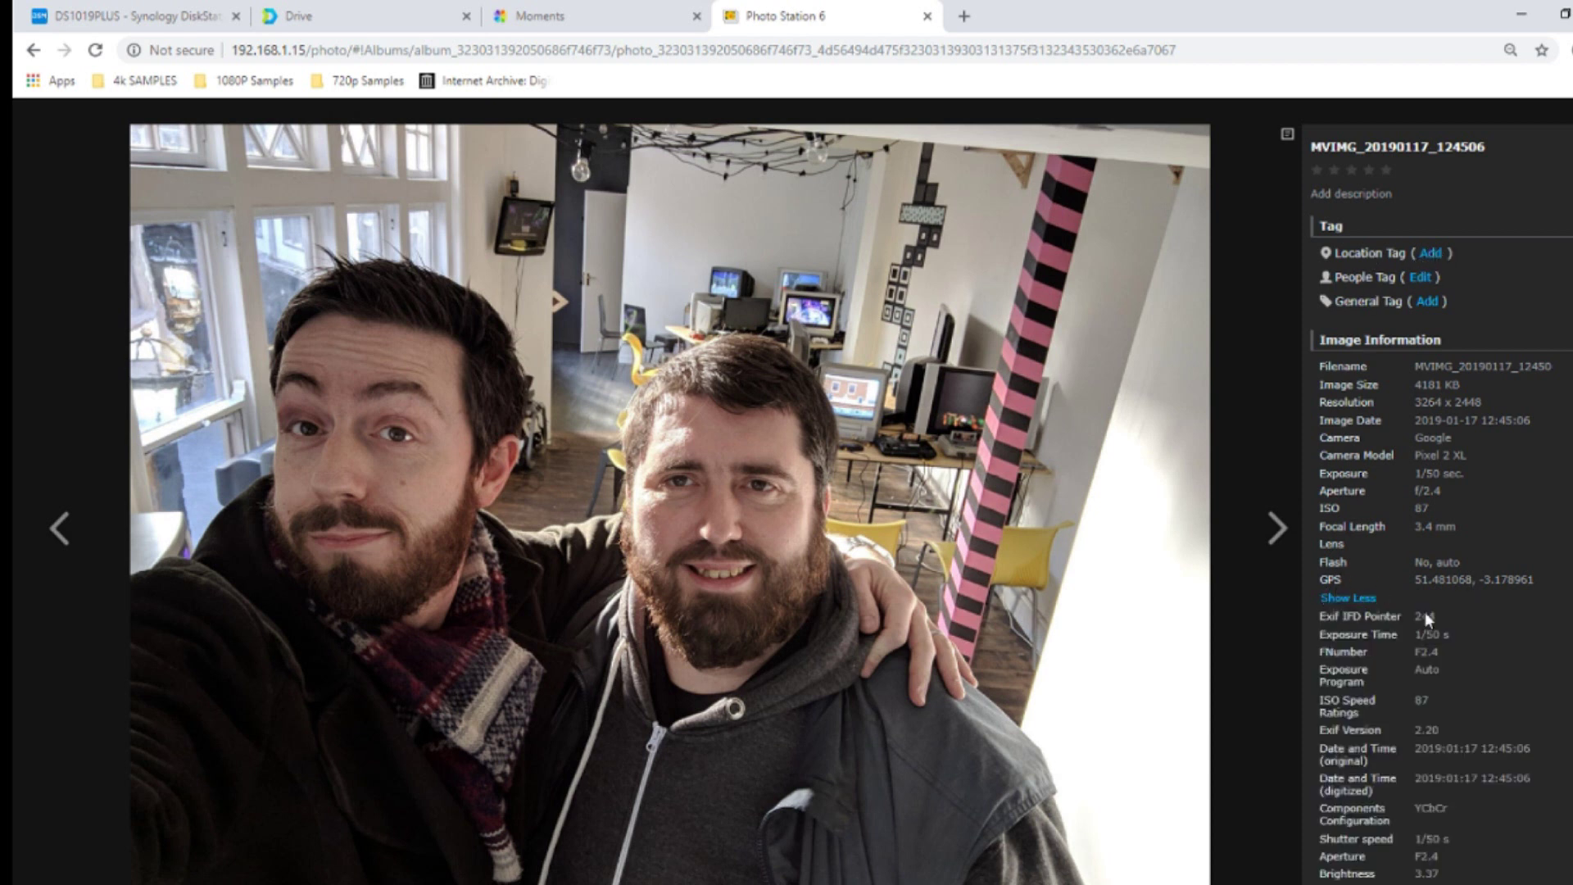
pyautogui.scroll(-10, 1484, 796)
pyautogui.scroll(-4, 1471, 755)
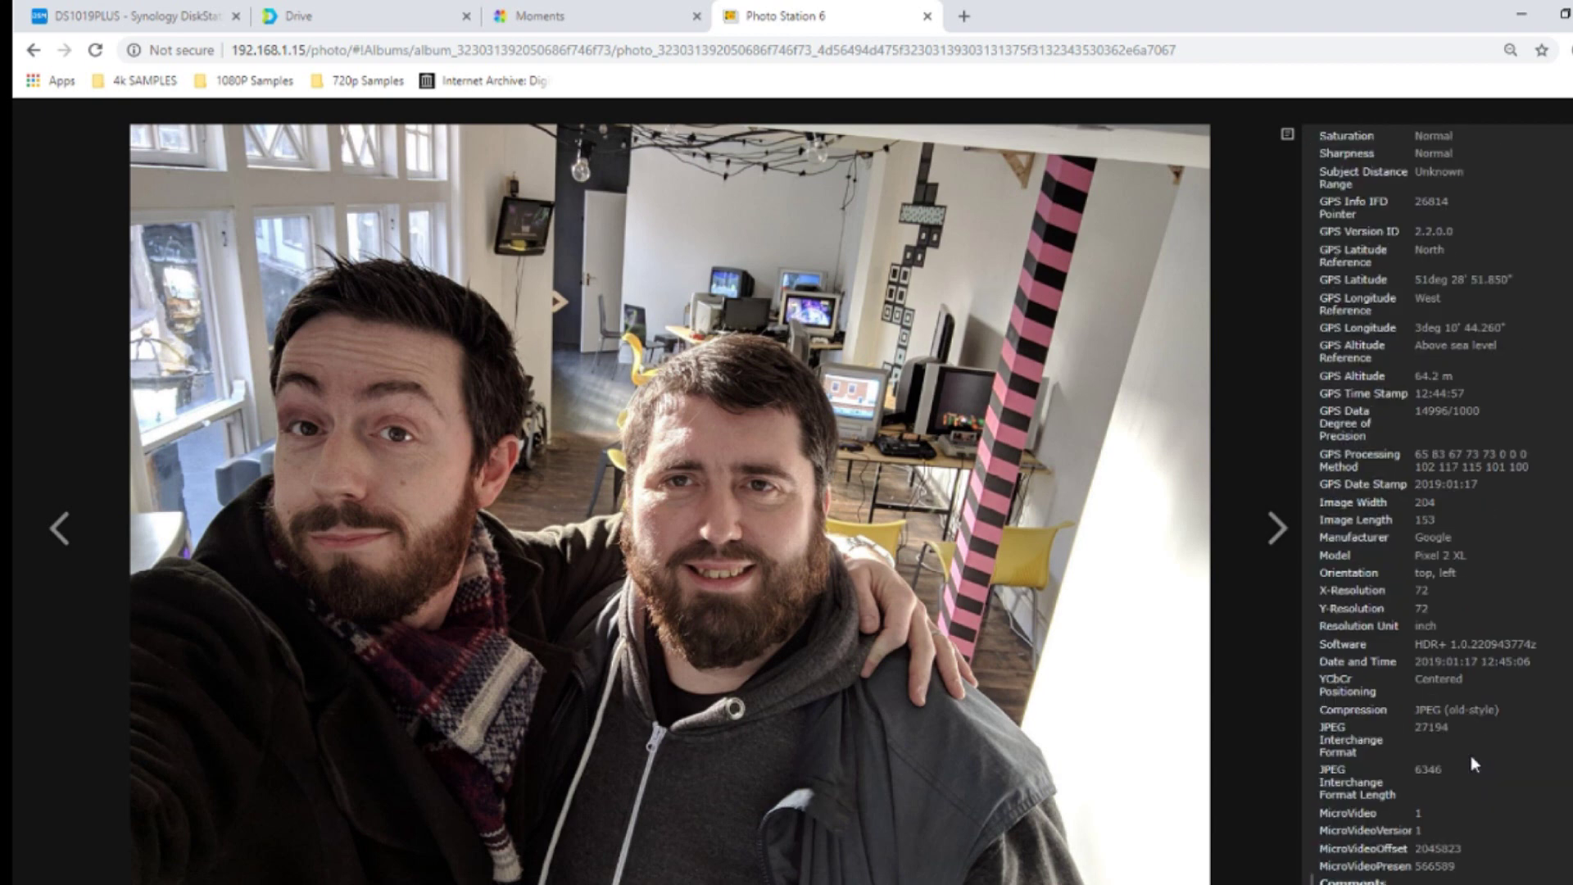
pyautogui.scroll(15, 1472, 756)
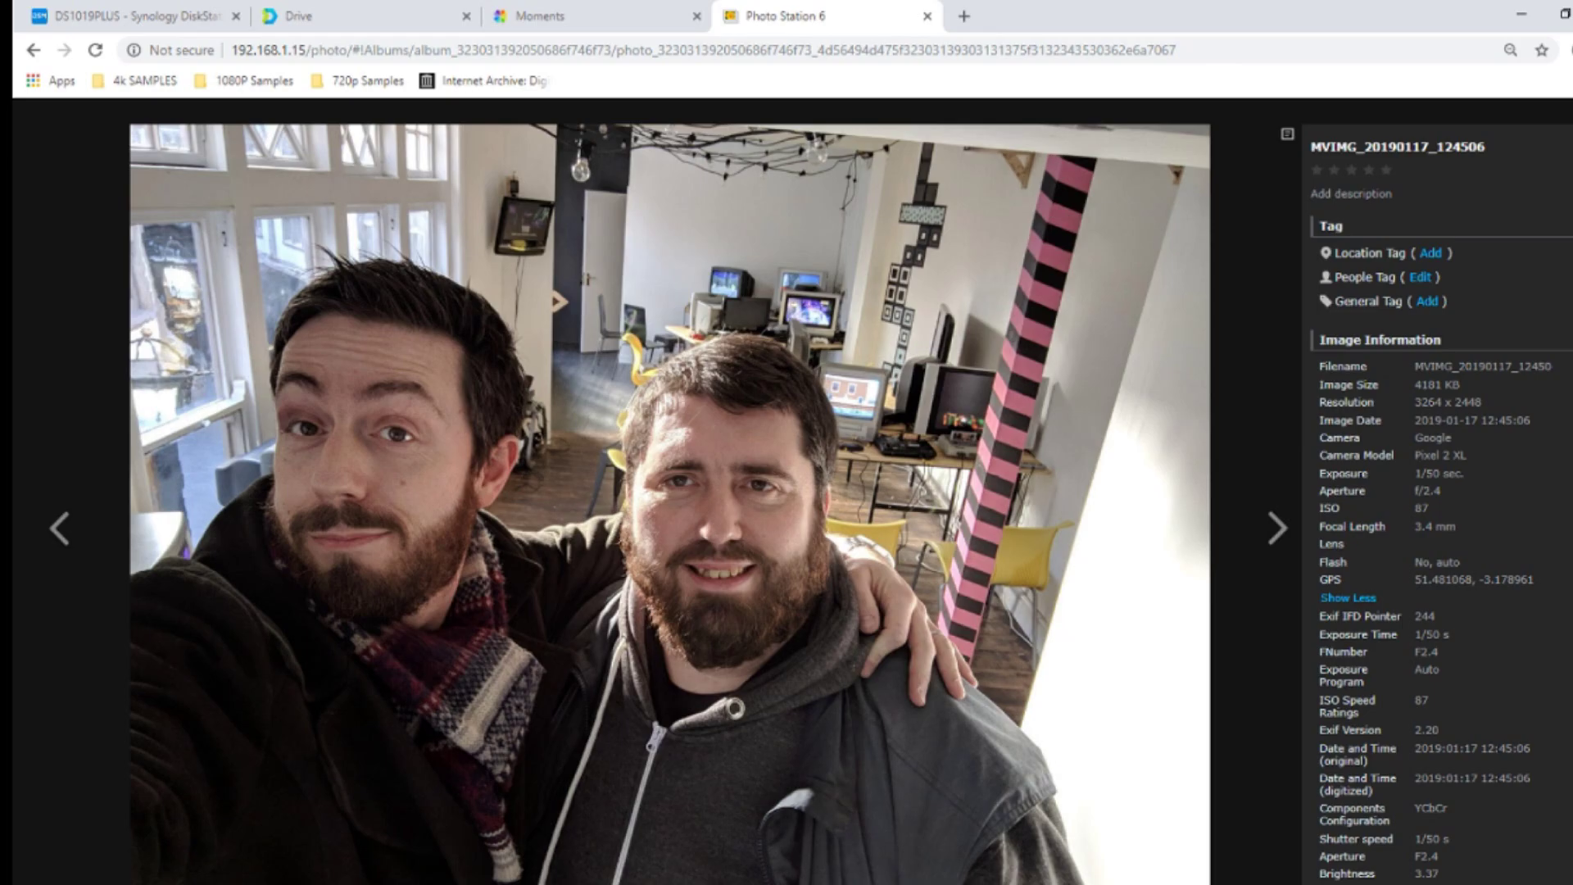
pyautogui.press('Escape')
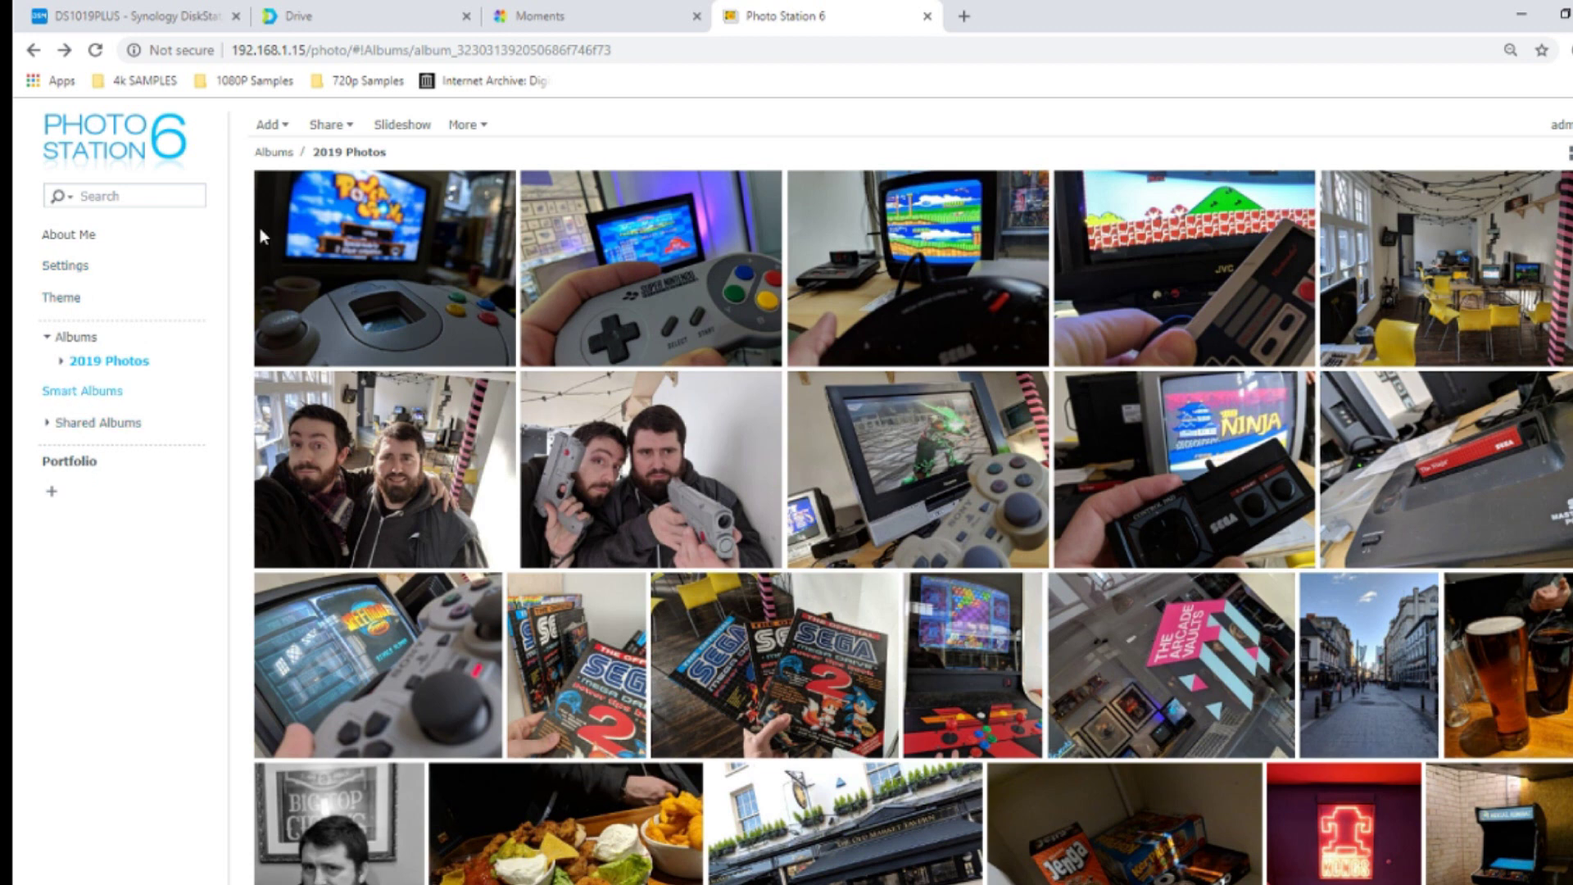
# - Switch the 2019 Photos album to map view
pyautogui.click(483, 127)
pyautogui.click(1566, 153)
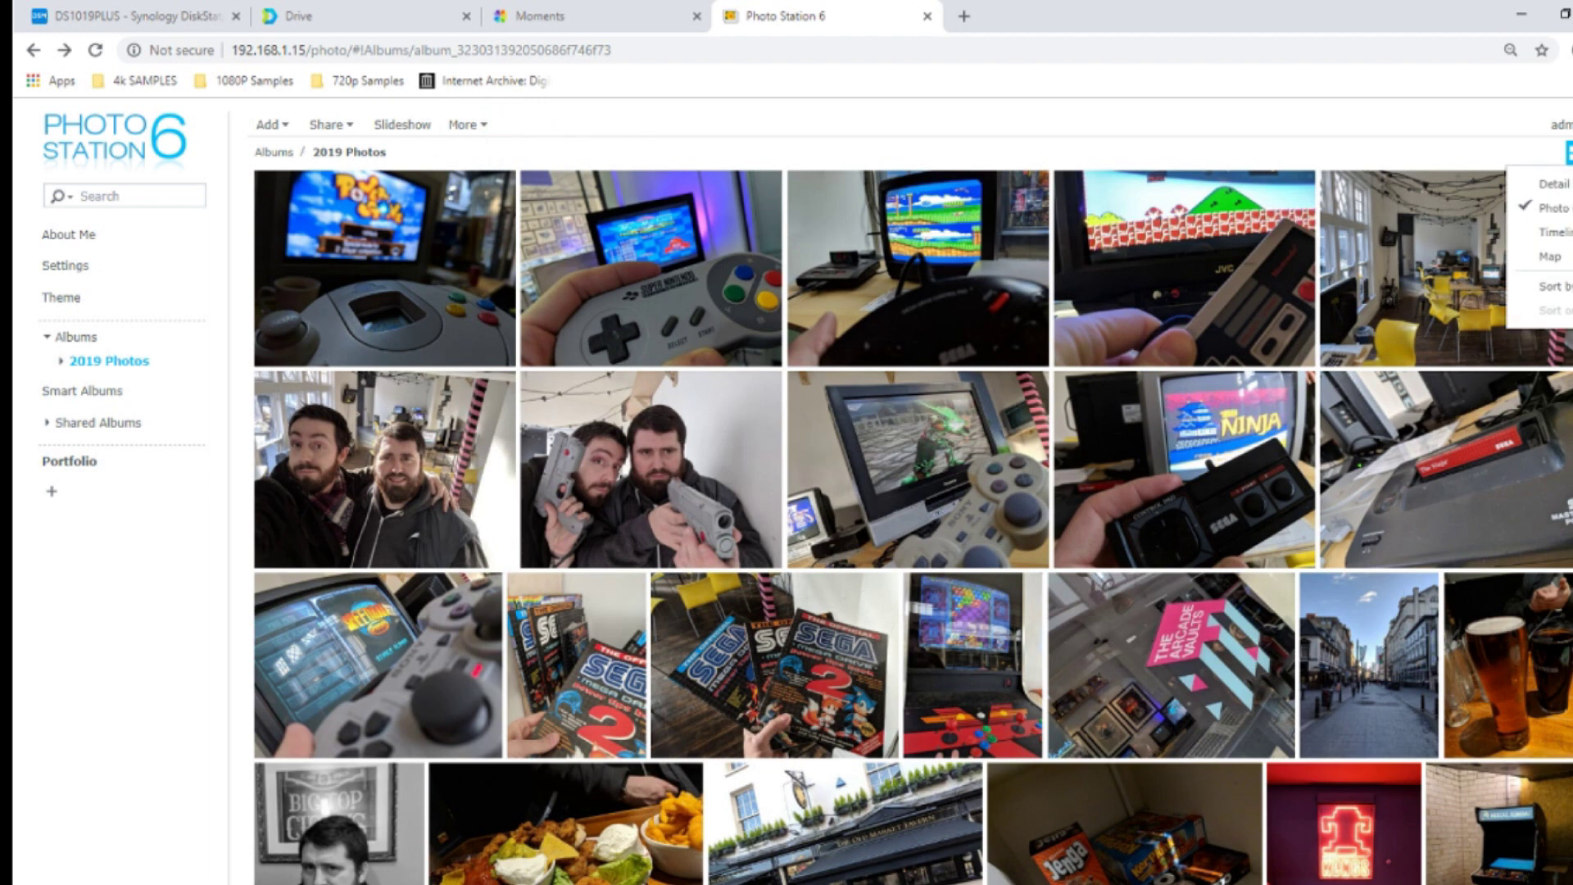
pyautogui.click(1546, 256)
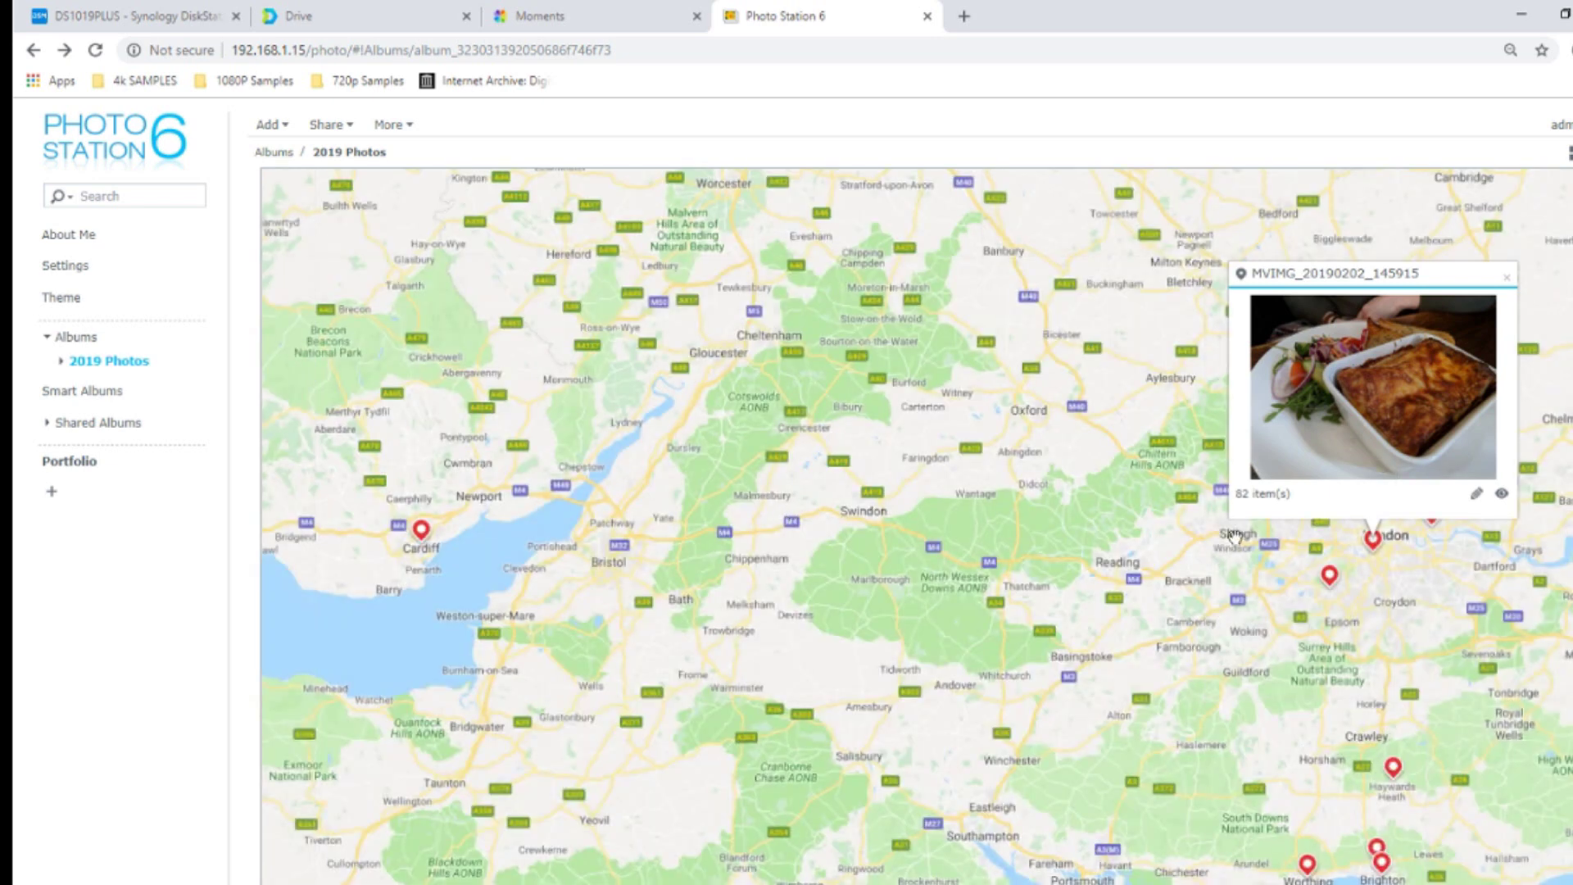
# - Preview the photos pinned at south London, Cardiff, Brighton, north London and London
pyautogui.click(1329, 576)
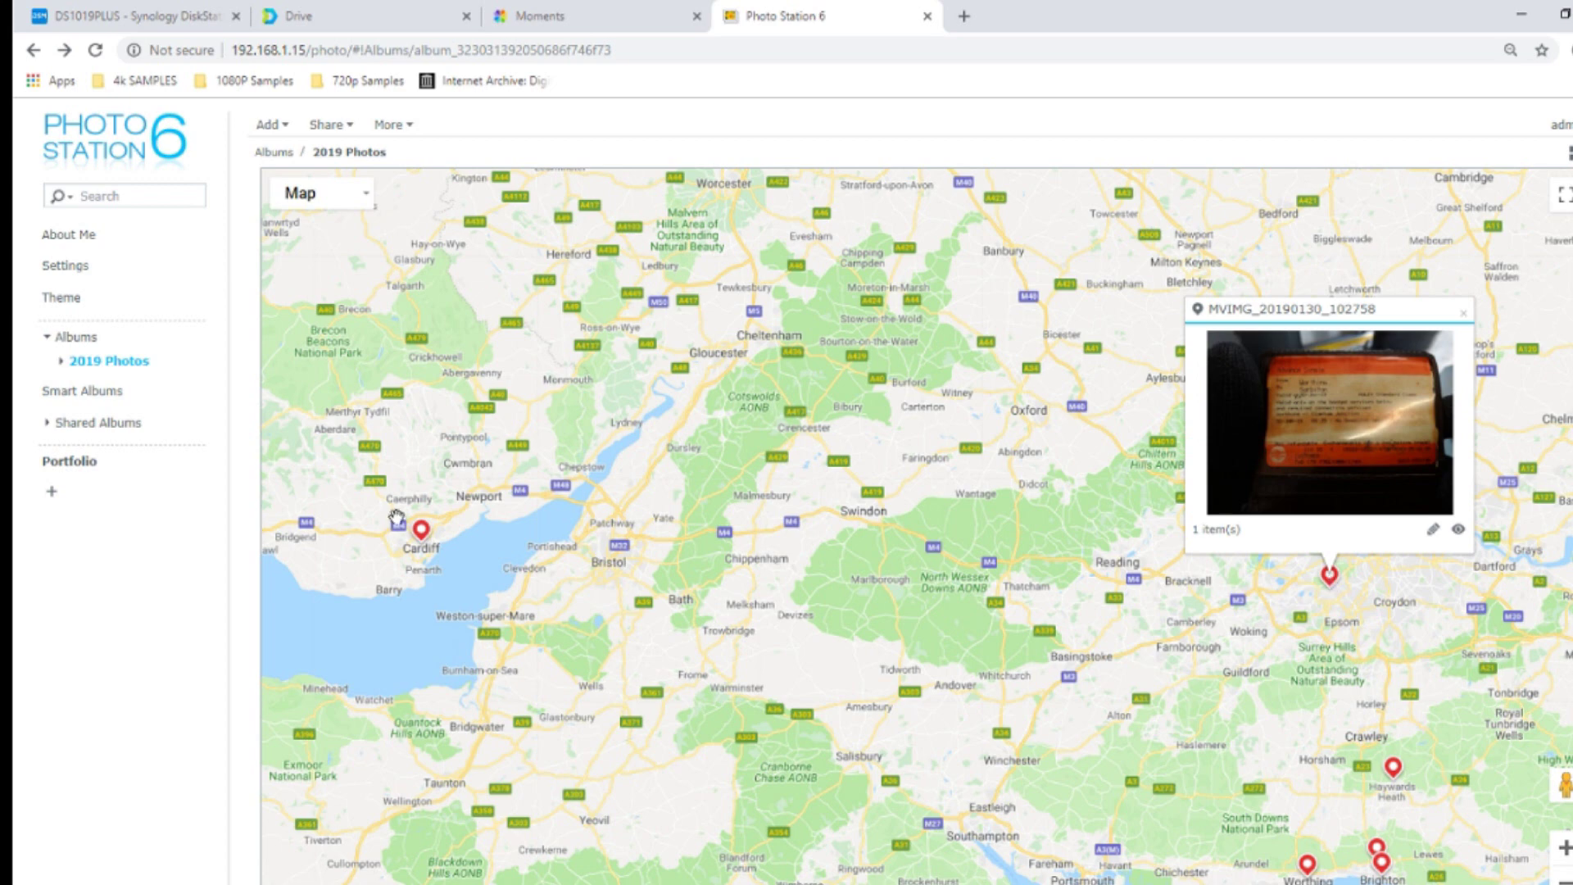
pyautogui.click(420, 530)
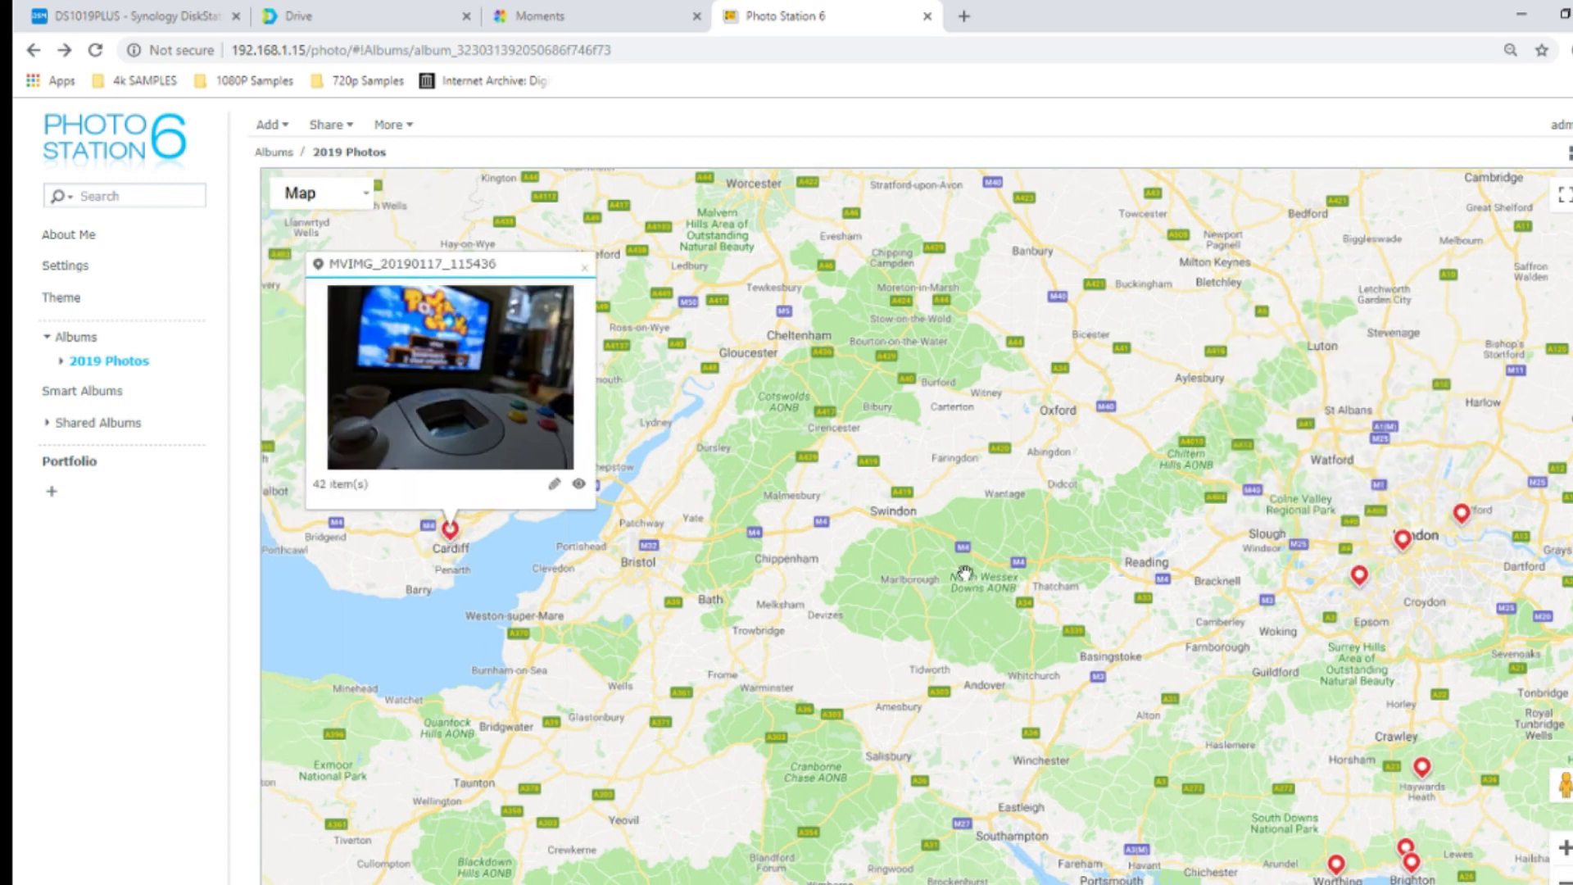
pyautogui.click(1408, 862)
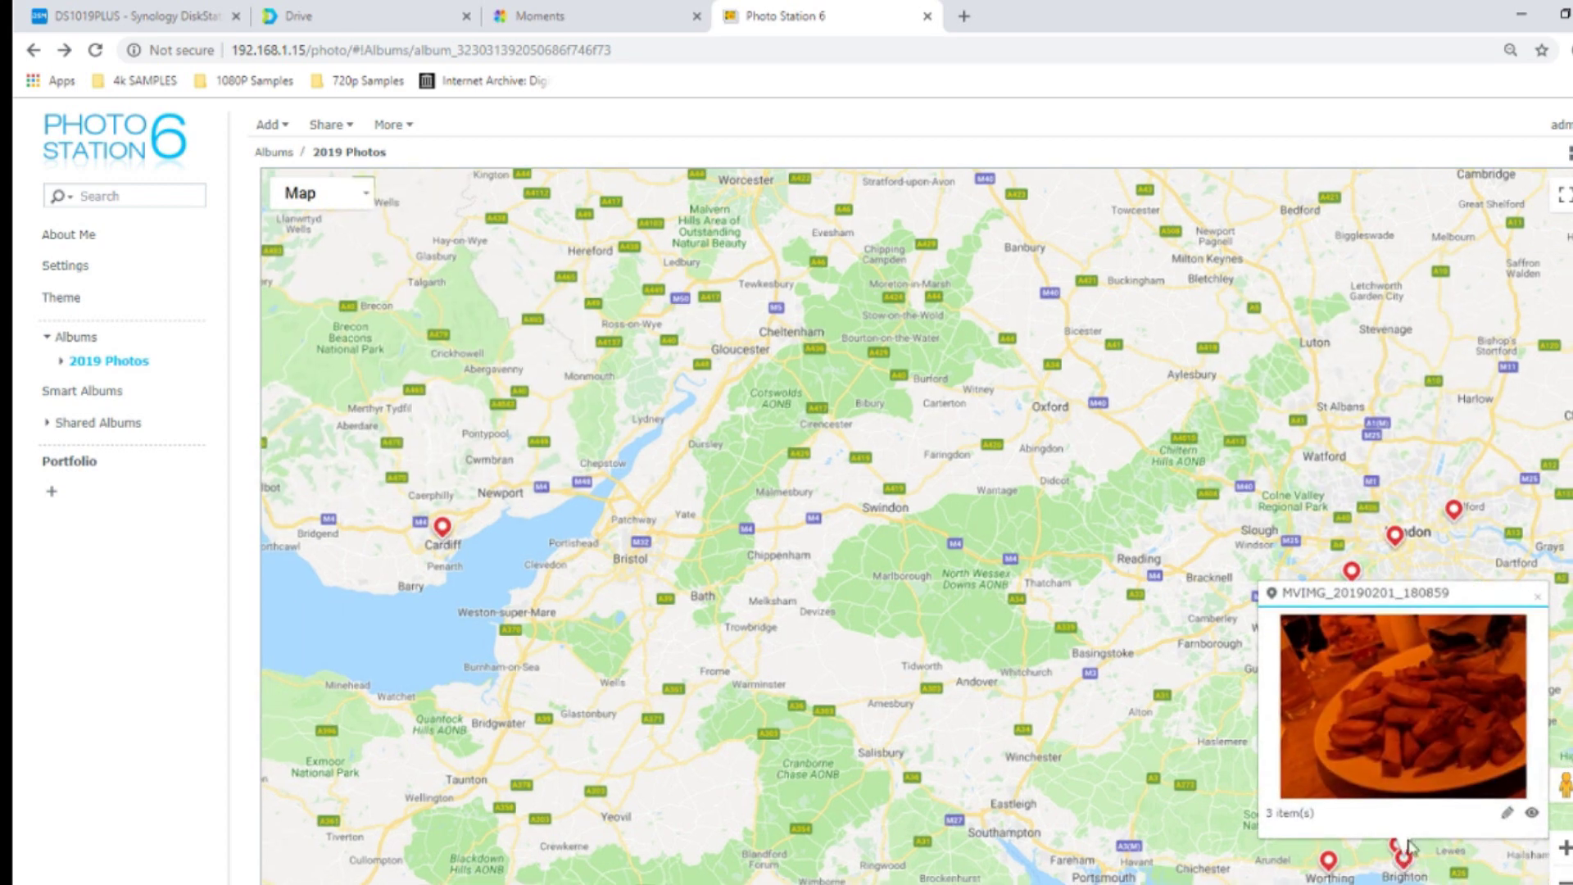
pyautogui.click(1454, 512)
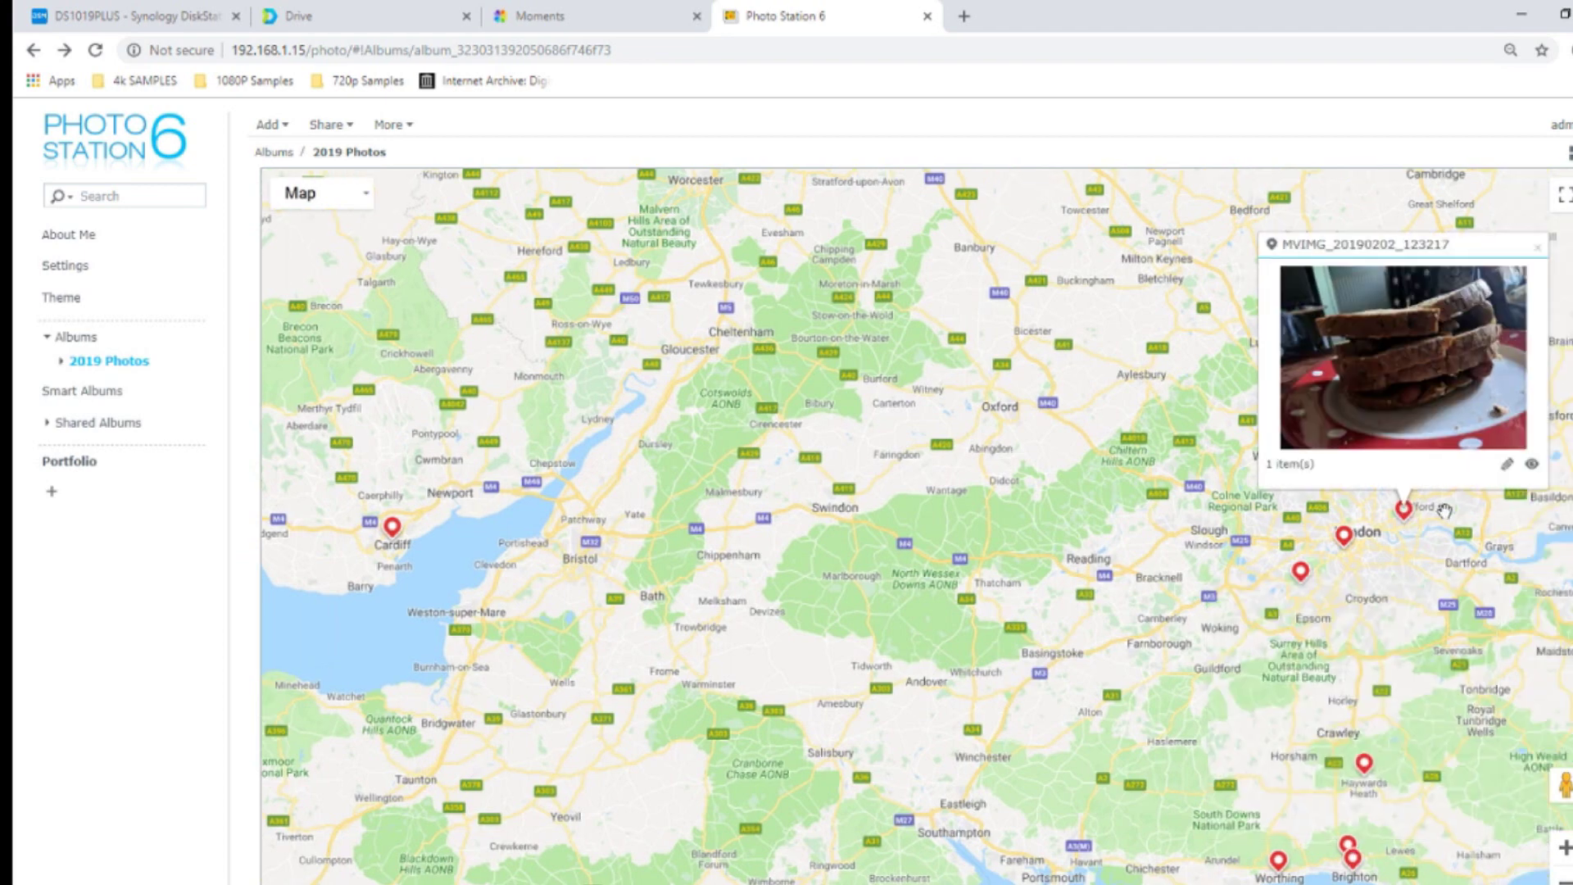
pyautogui.click(1345, 541)
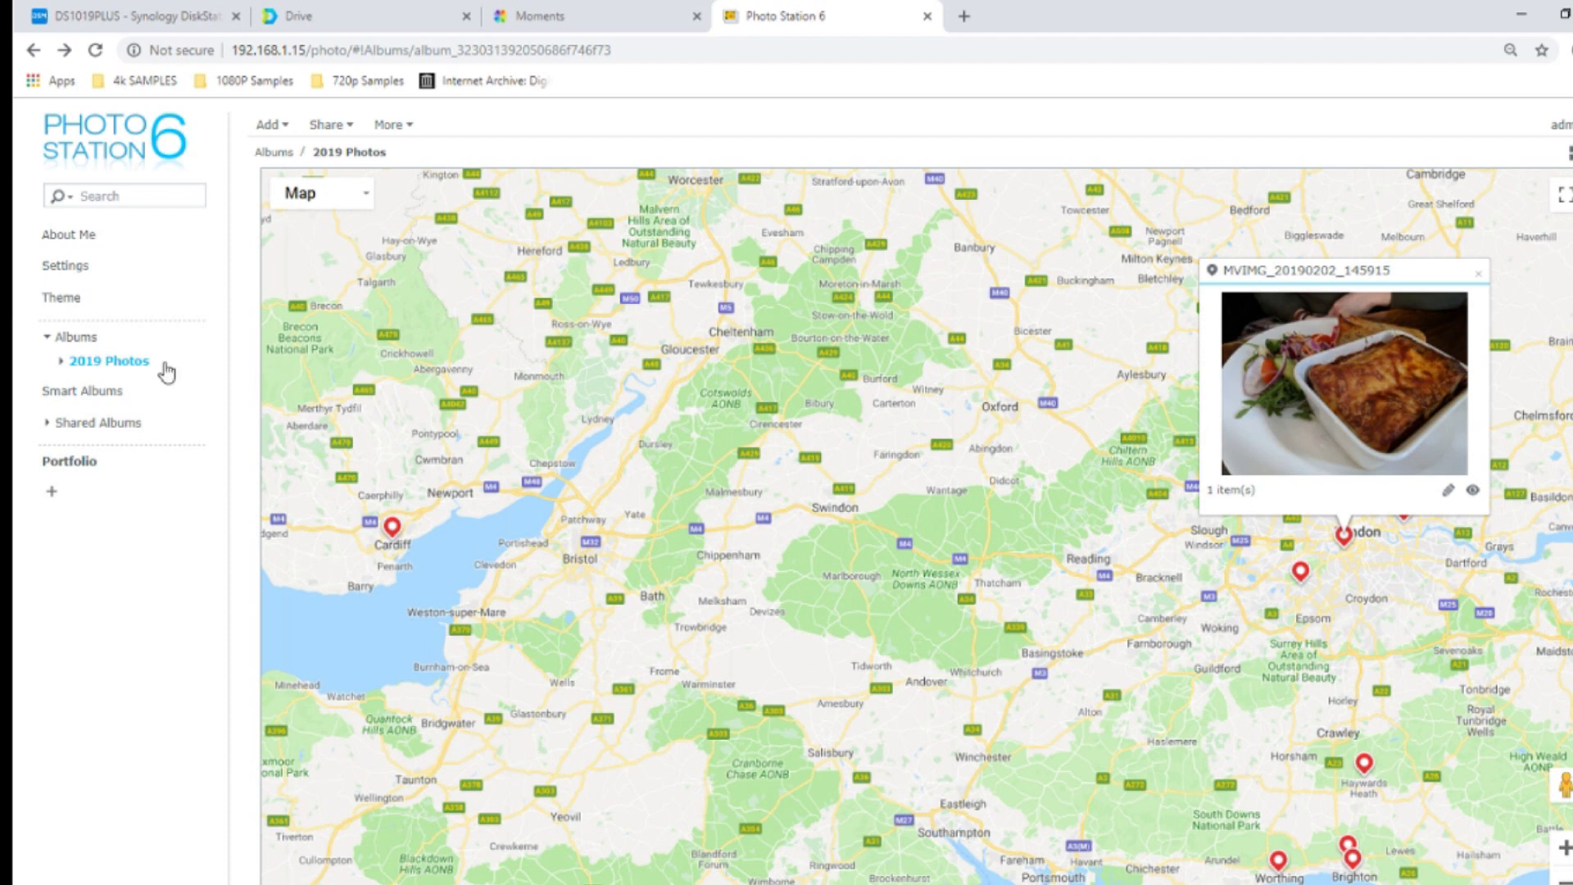
pyautogui.click(1568, 153)
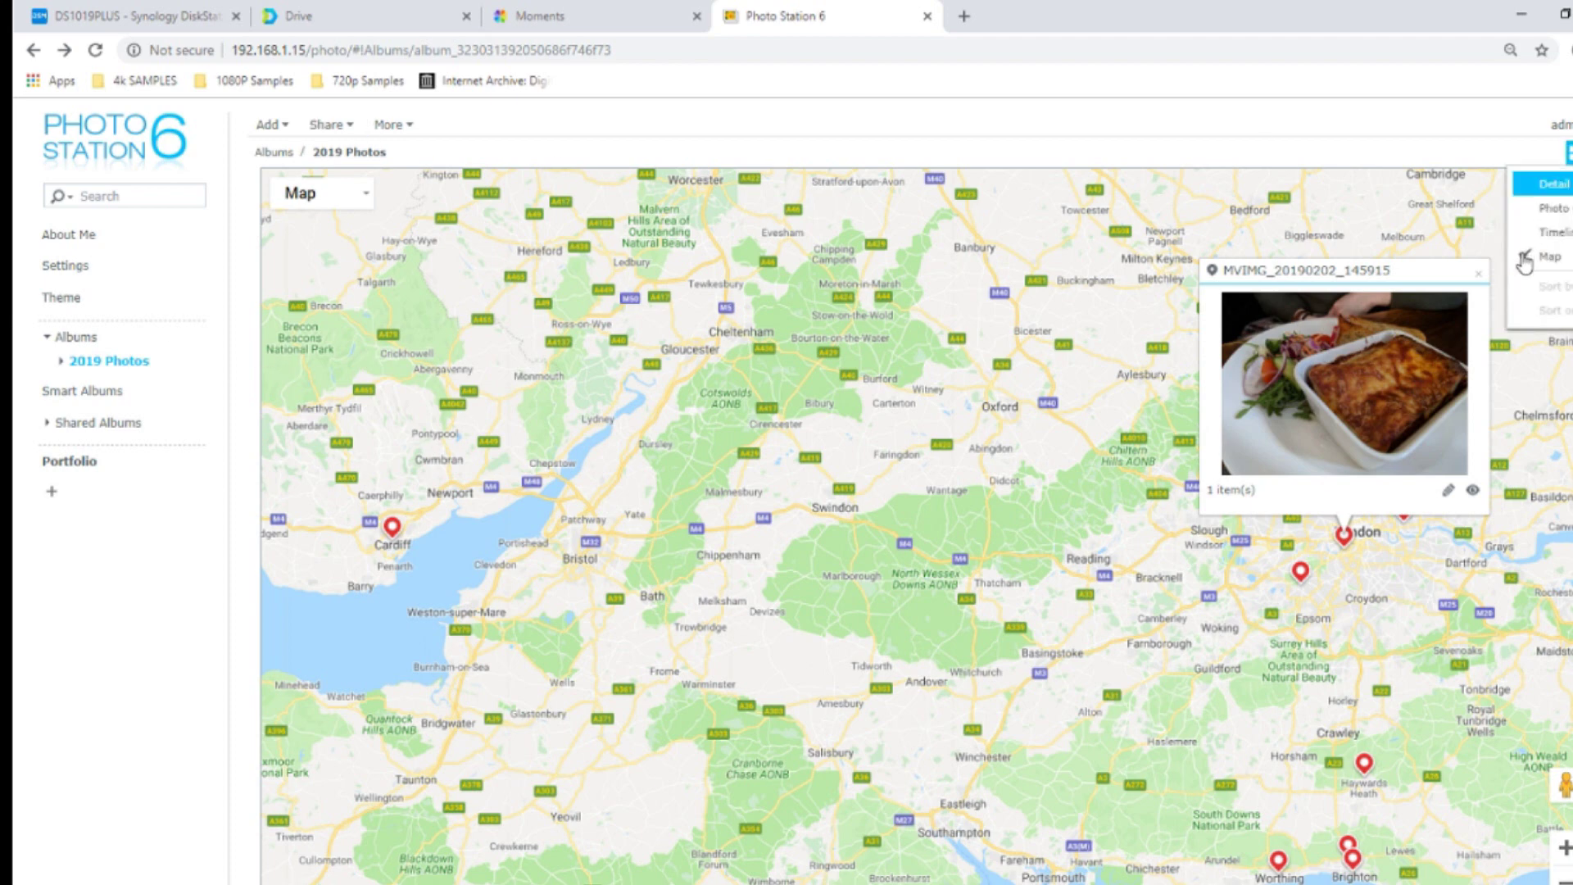
# - Switch the album from map to photo view and scroll through the date-grouped thumbnails from 2019/02/02
pyautogui.click(1540, 239)
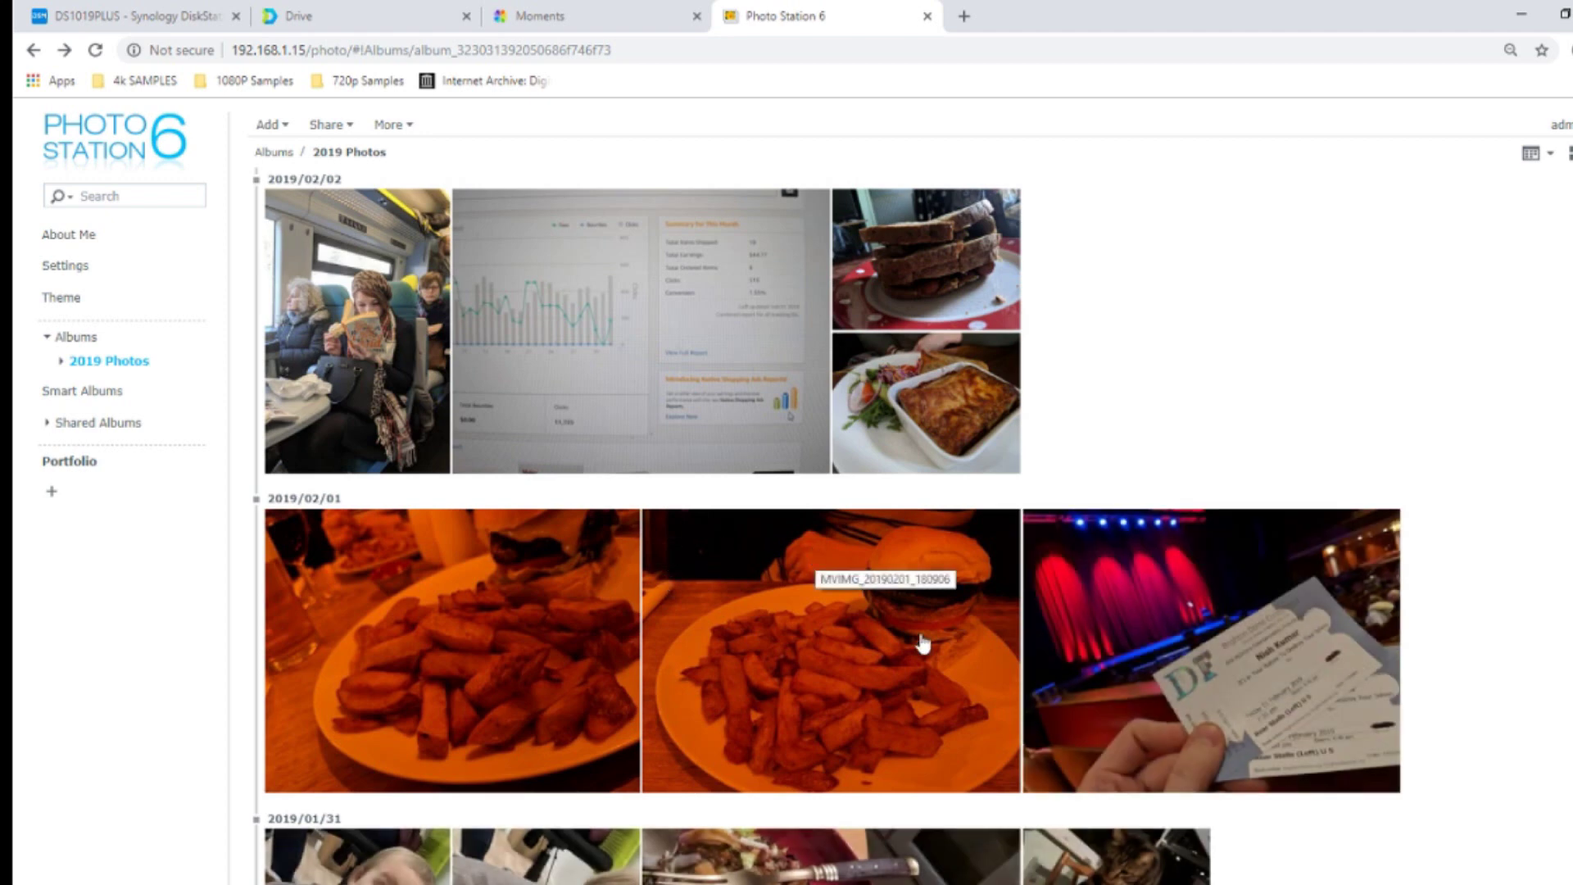
pyautogui.scroll(-3, 922, 644)
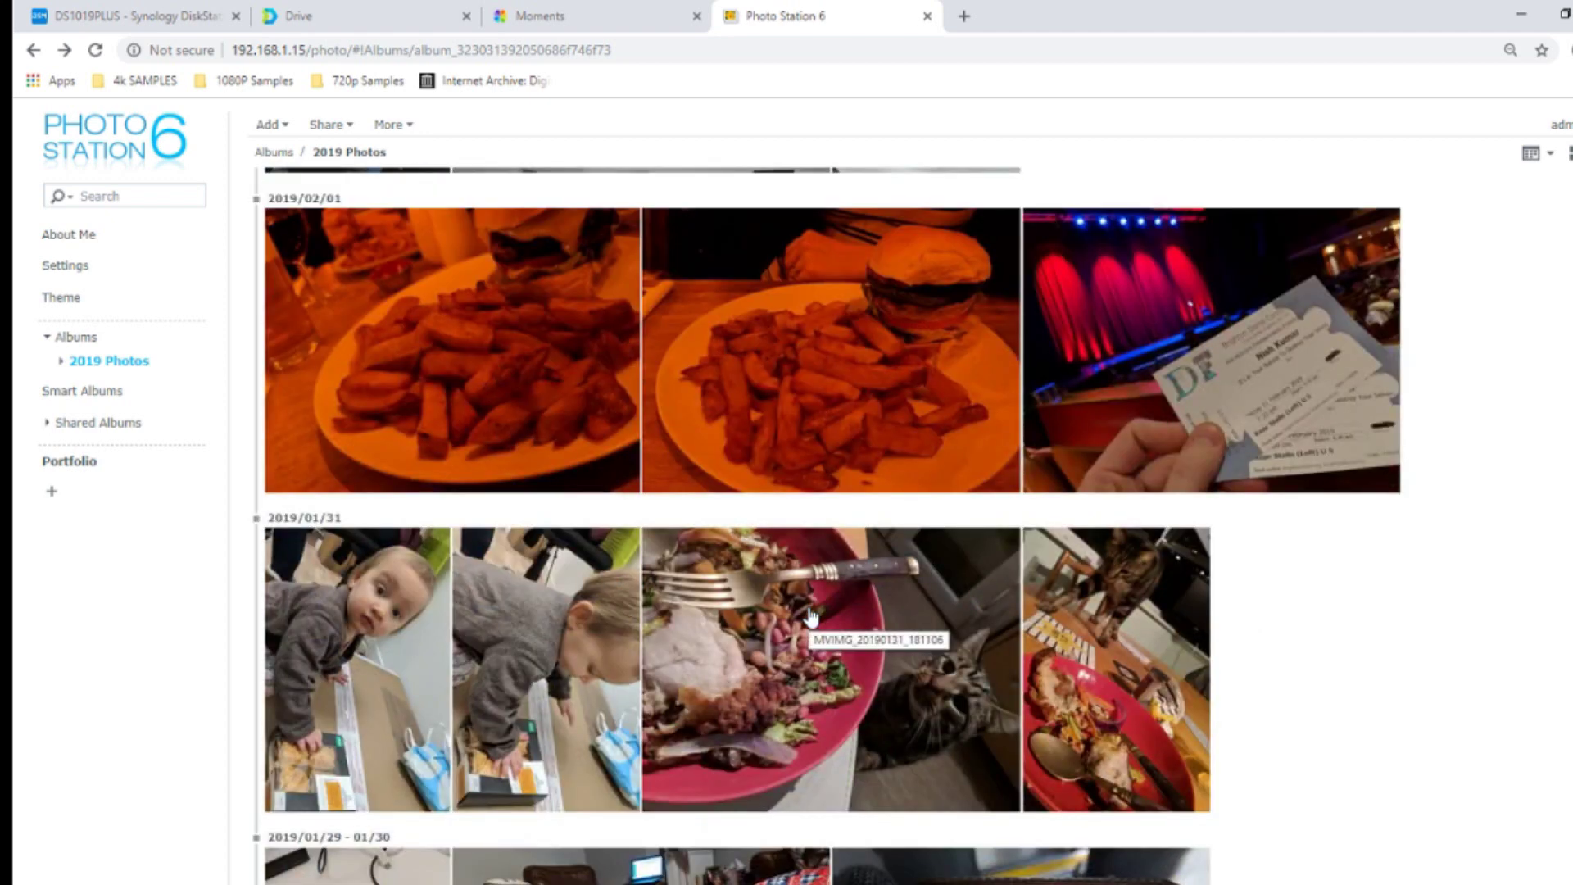
pyautogui.scroll(-3, 809, 615)
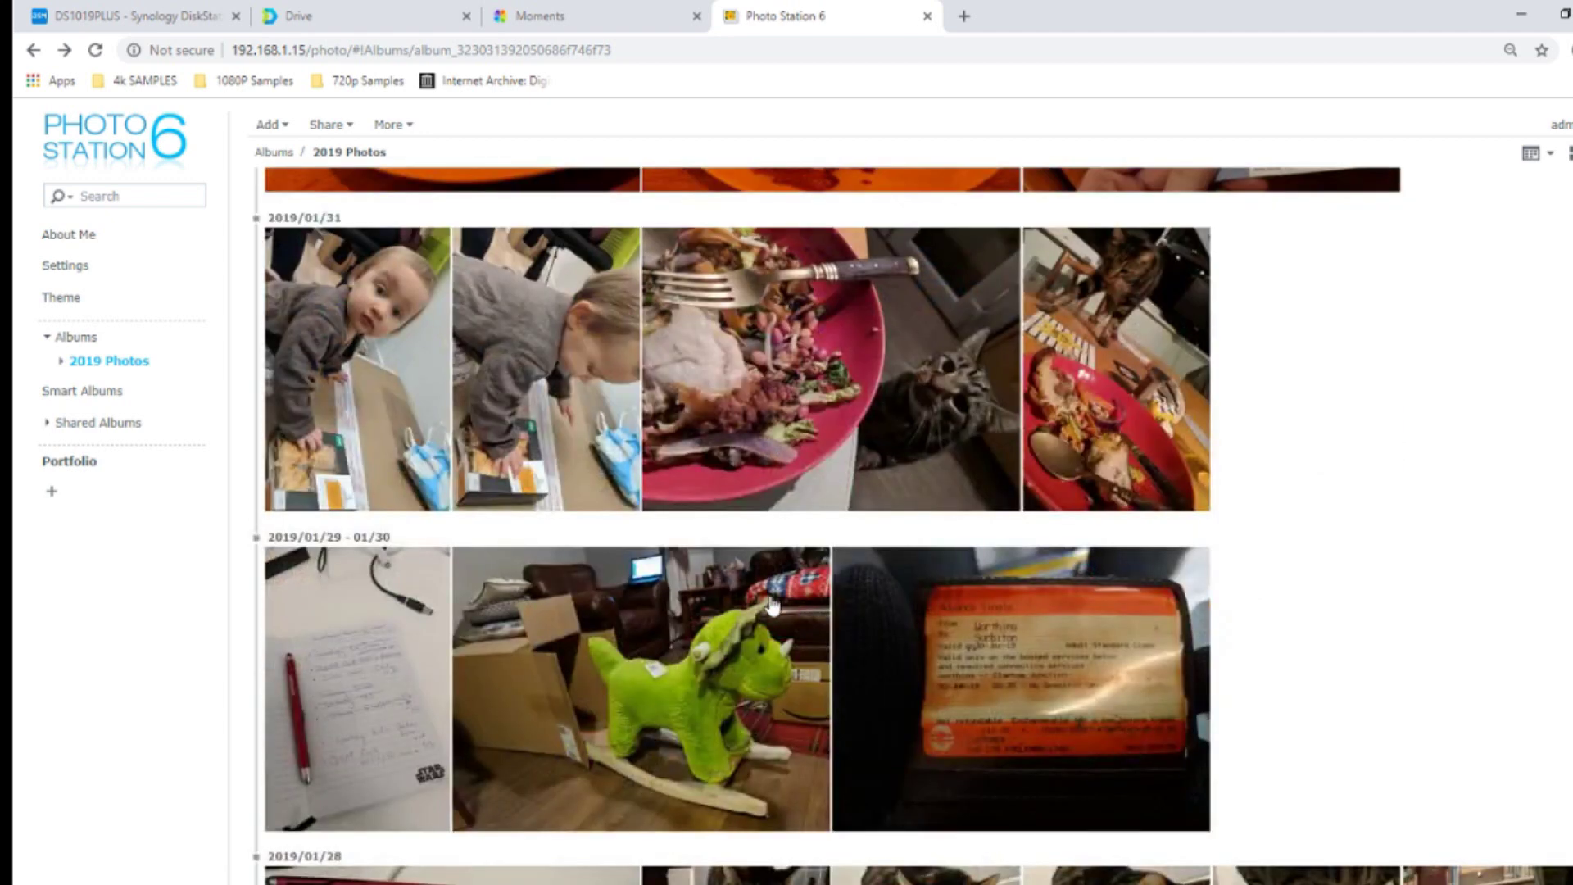
pyautogui.scroll(6, 772, 604)
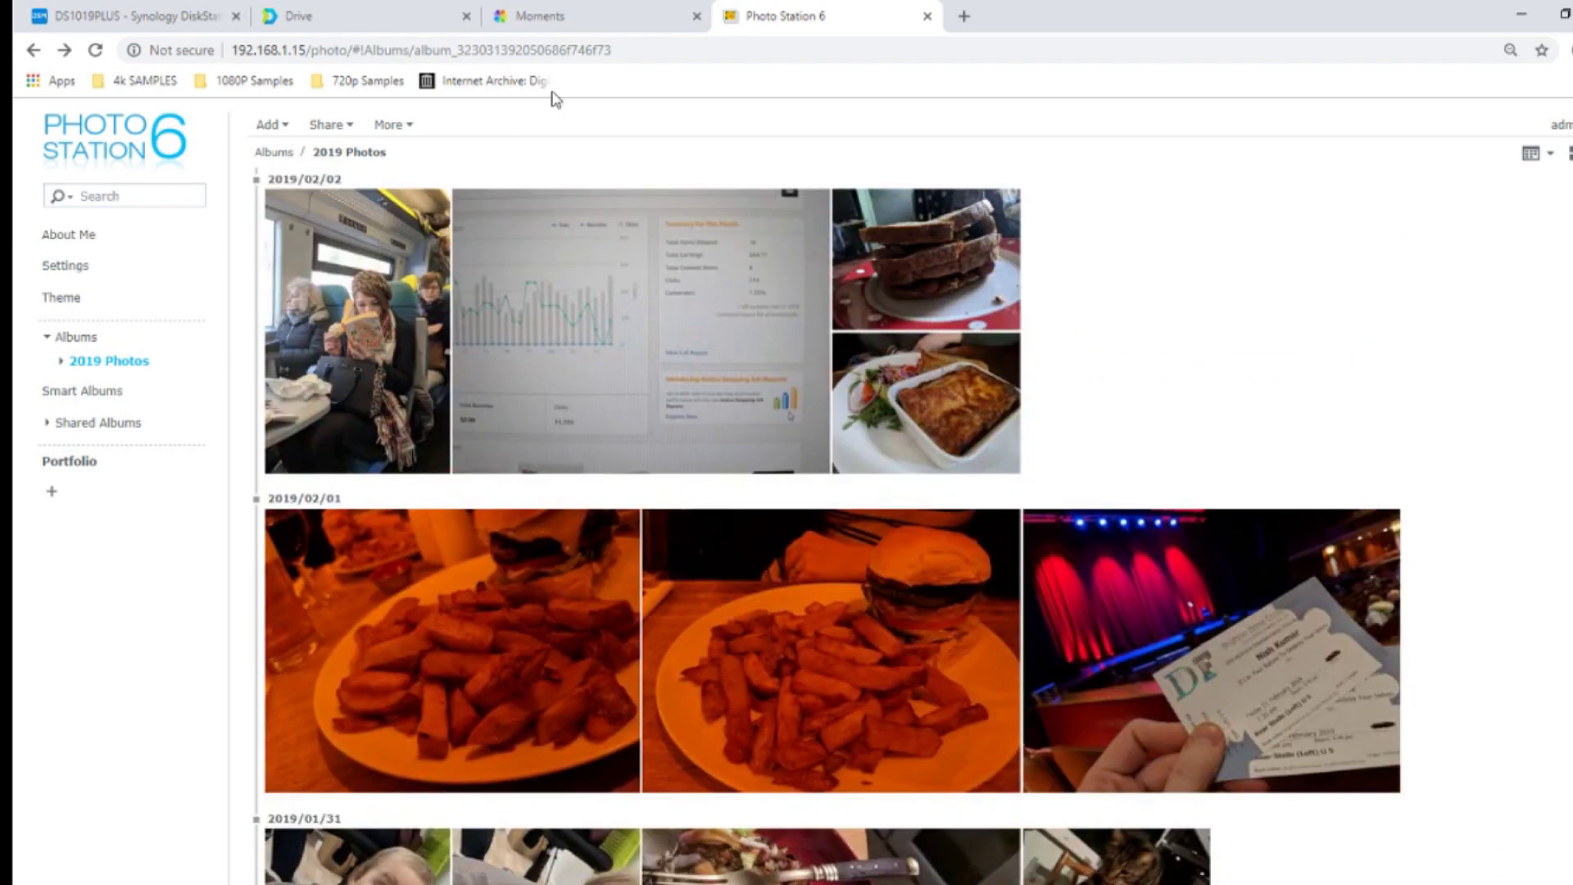
# - Switch to Moments, view the United Kingdom Places album, then return to the albums overview
pyautogui.click(602, 13)
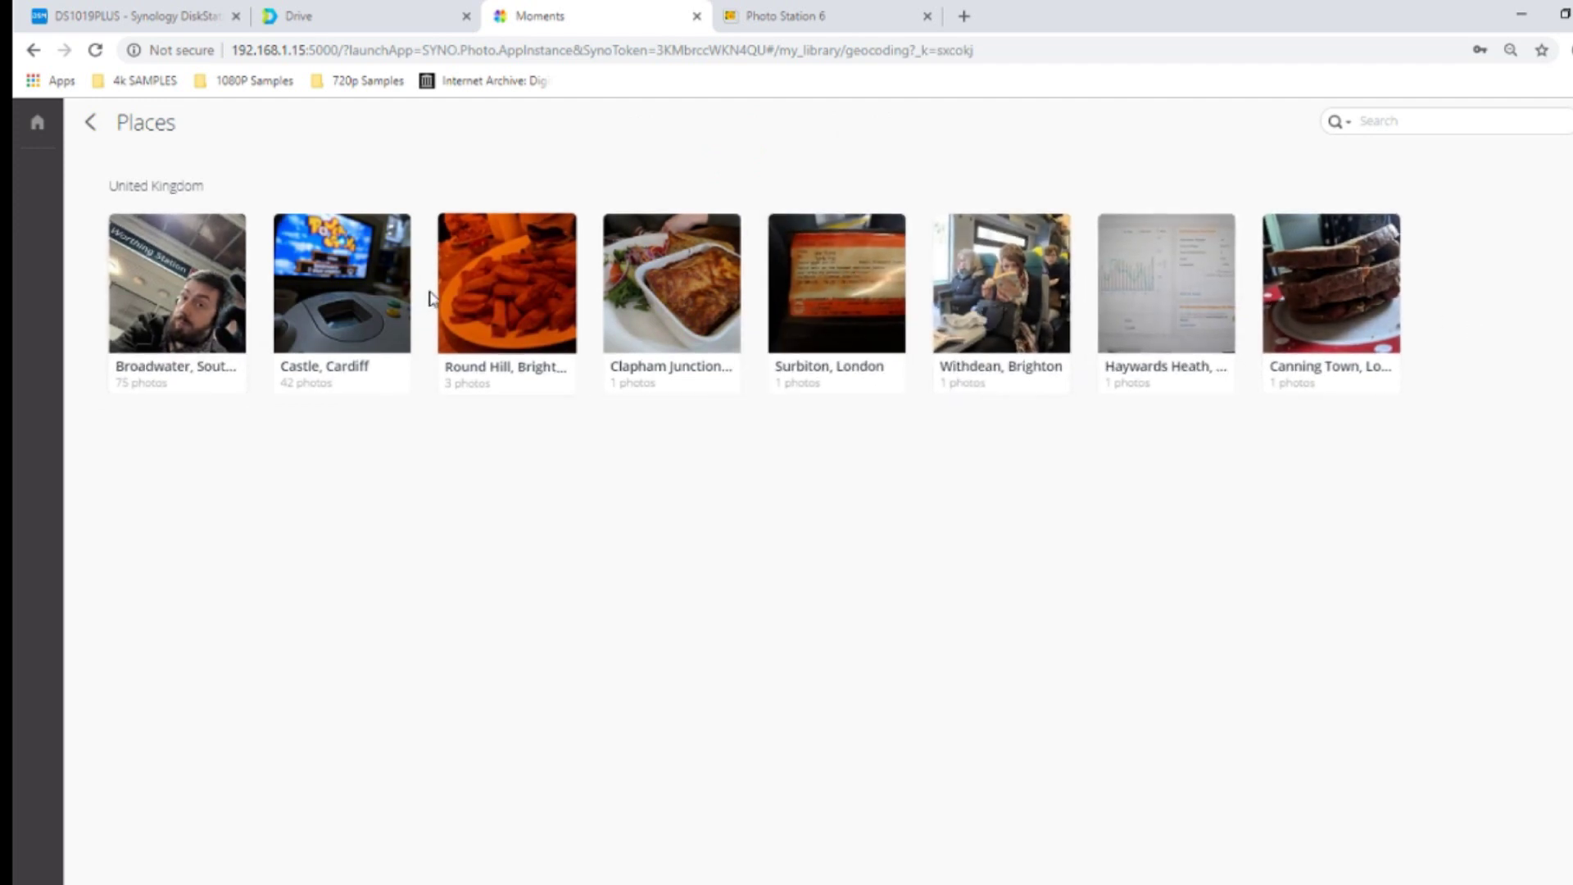
pyautogui.click(87, 125)
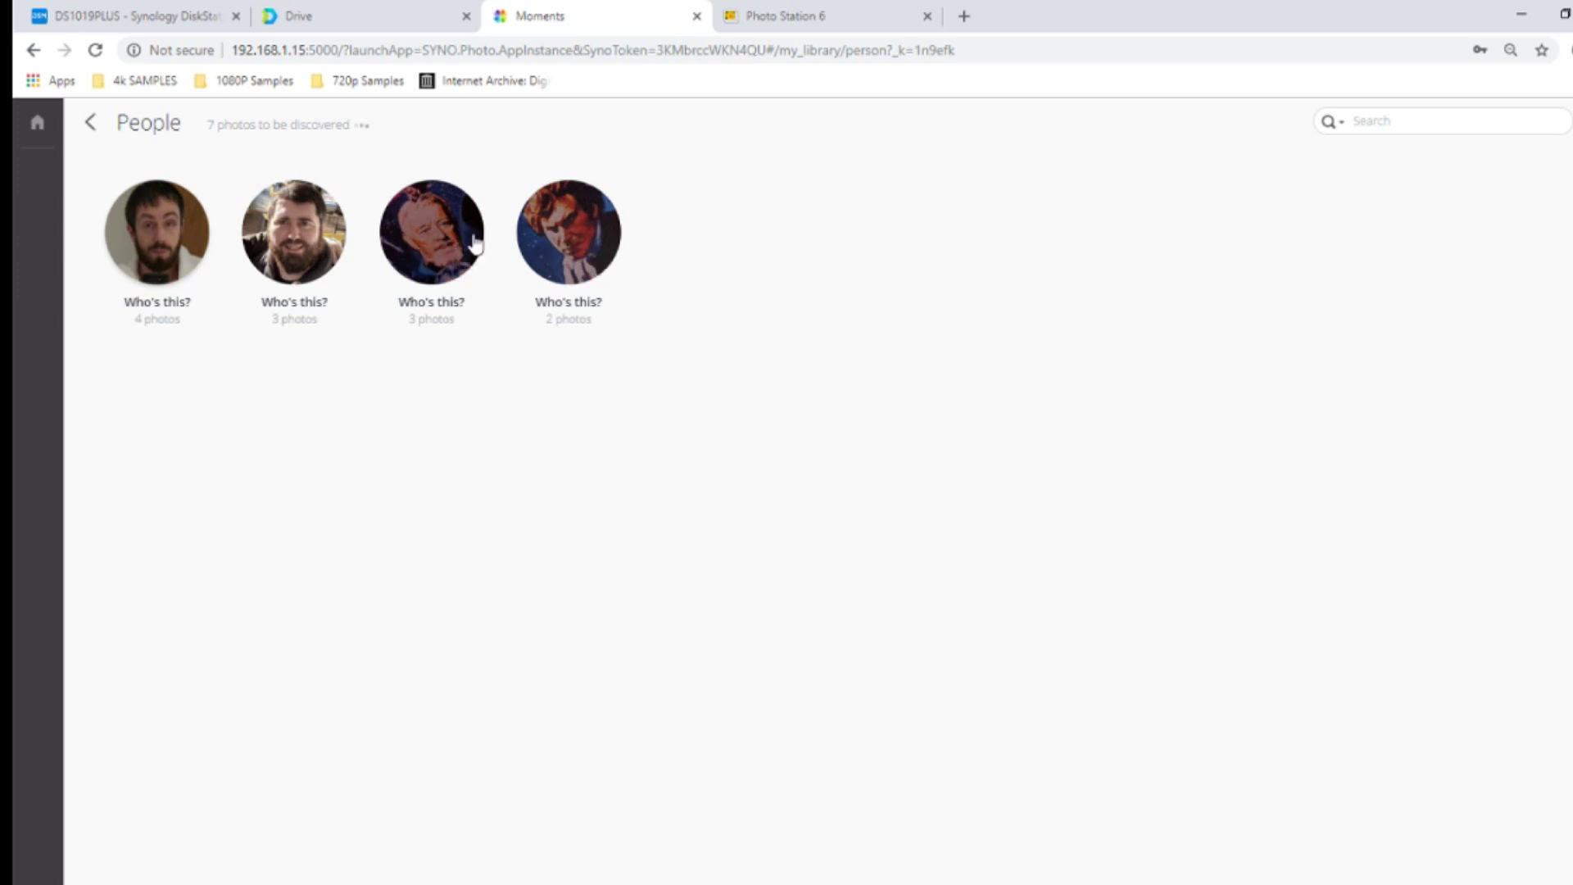
# - Look at the third unidentified face's photos, then give that person a name
pyautogui.click(436, 238)
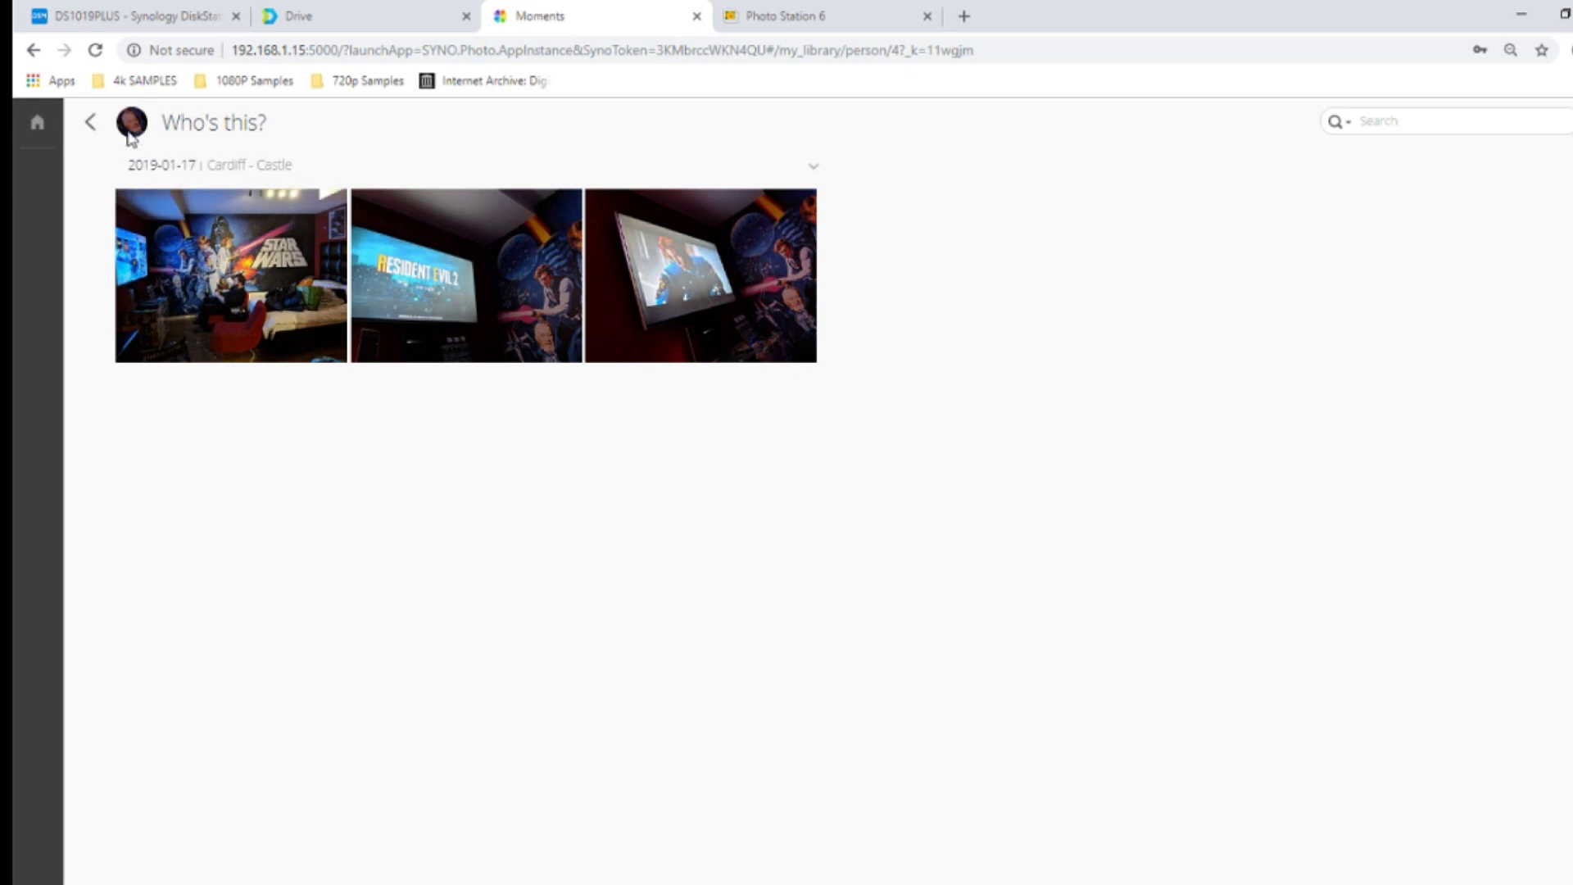
pyautogui.click(212, 124)
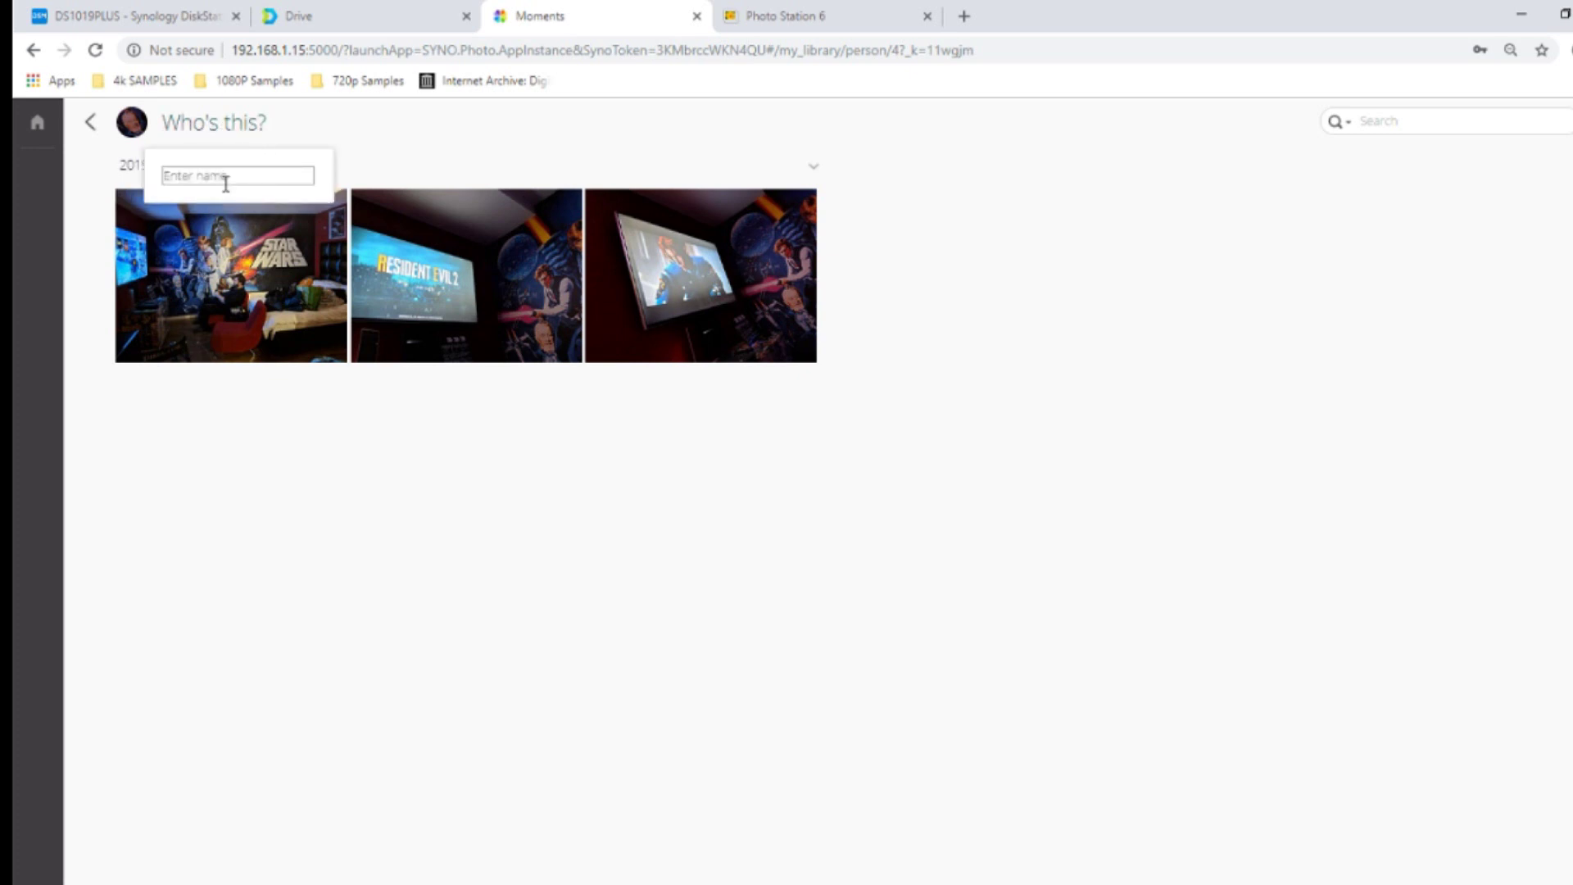
pyautogui.click(90, 125)
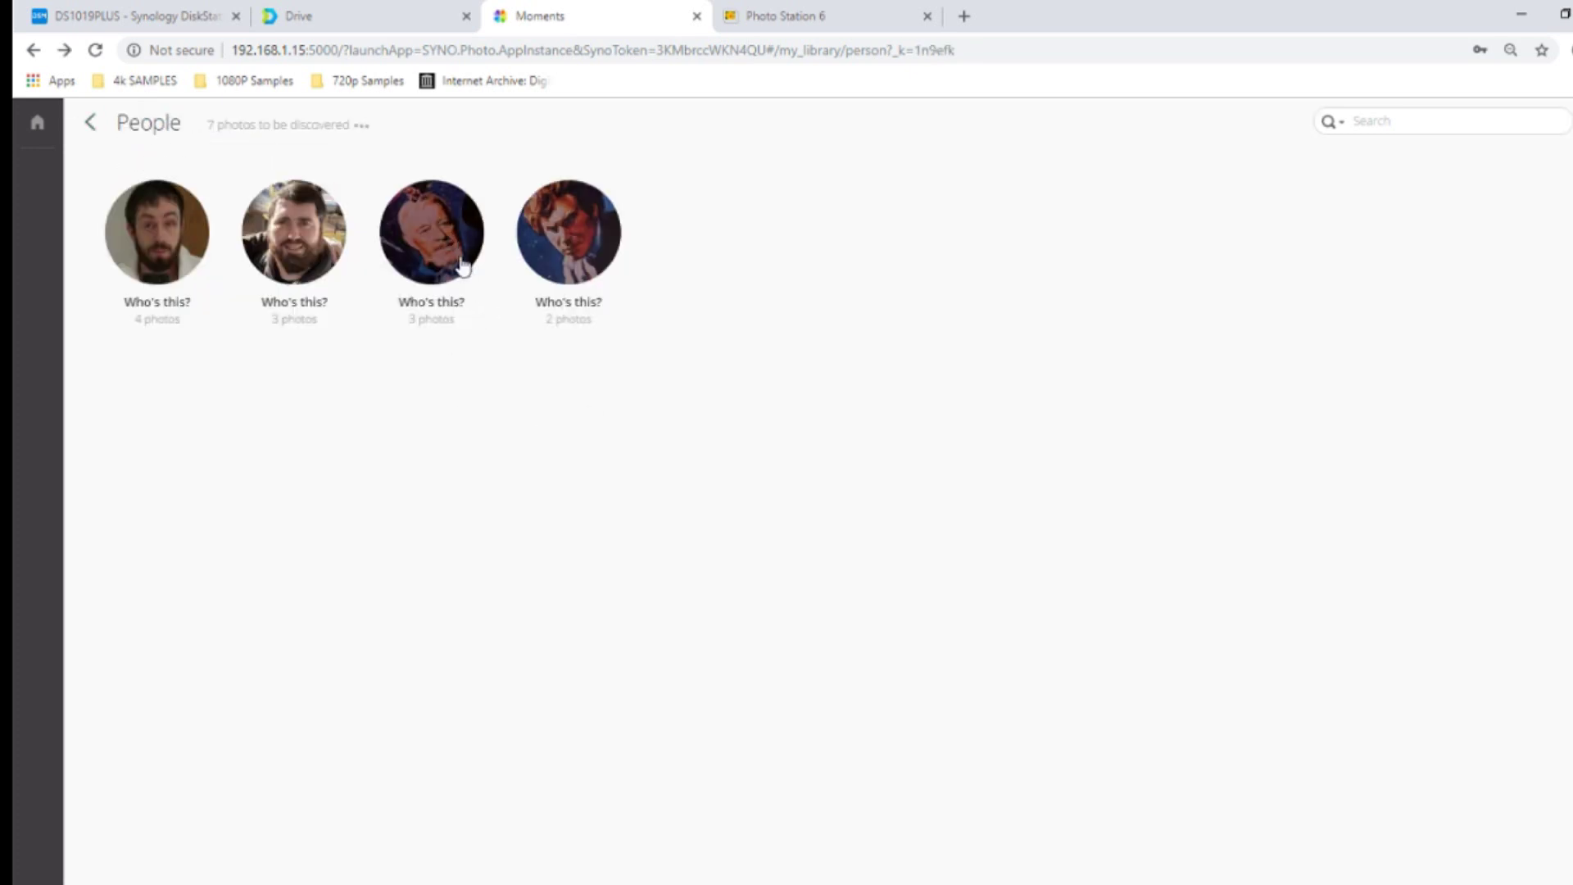
pyautogui.click(435, 305)
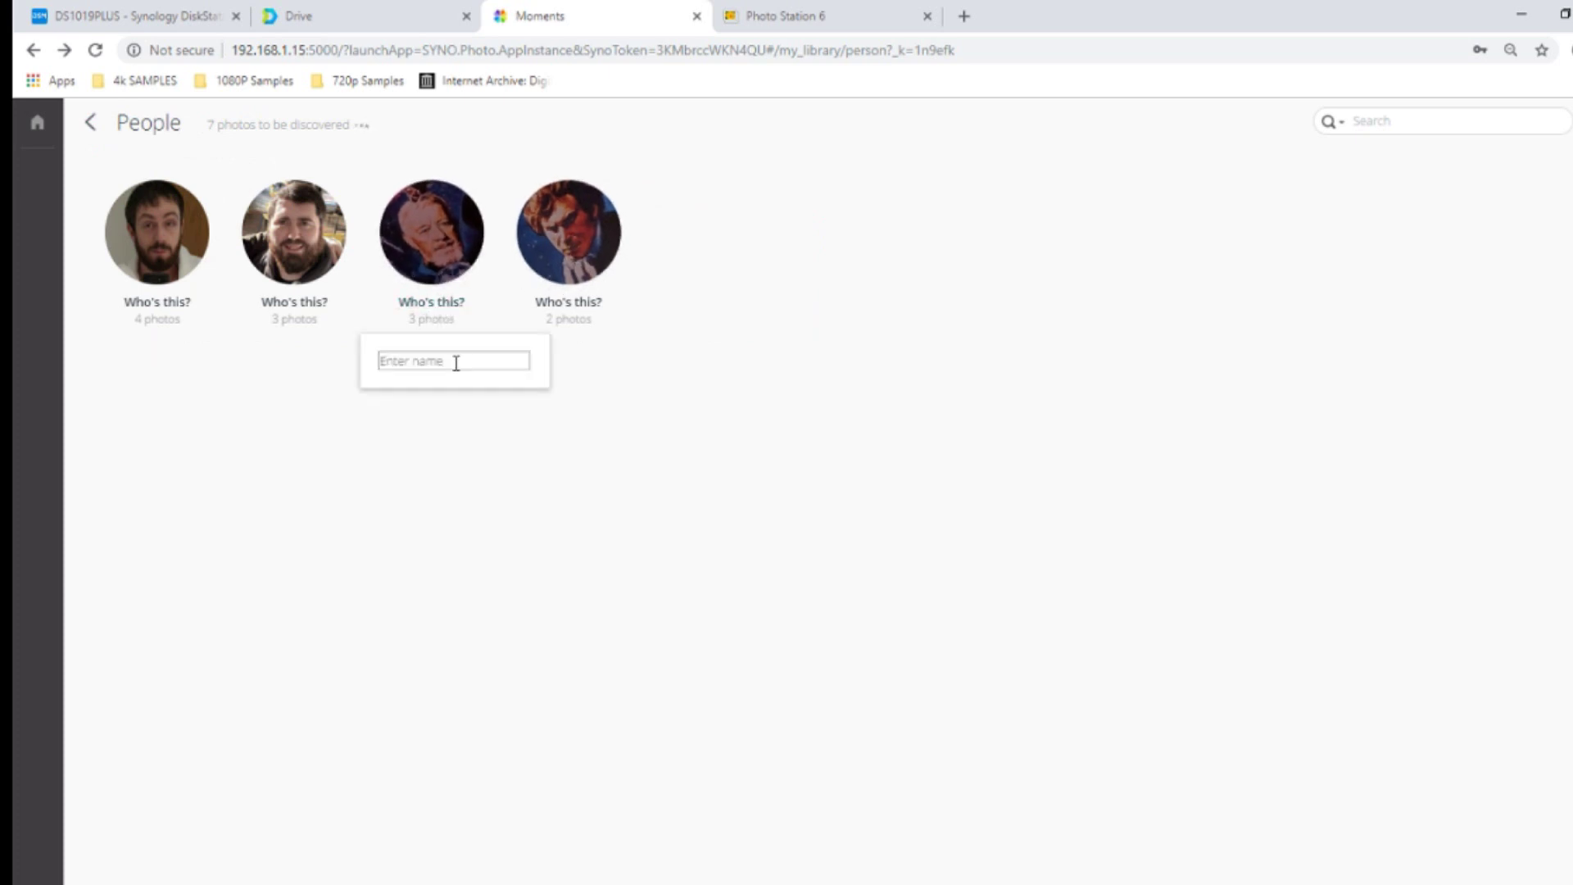
pyautogui.write('Obi-wan')
pyautogui.click(562, 414)
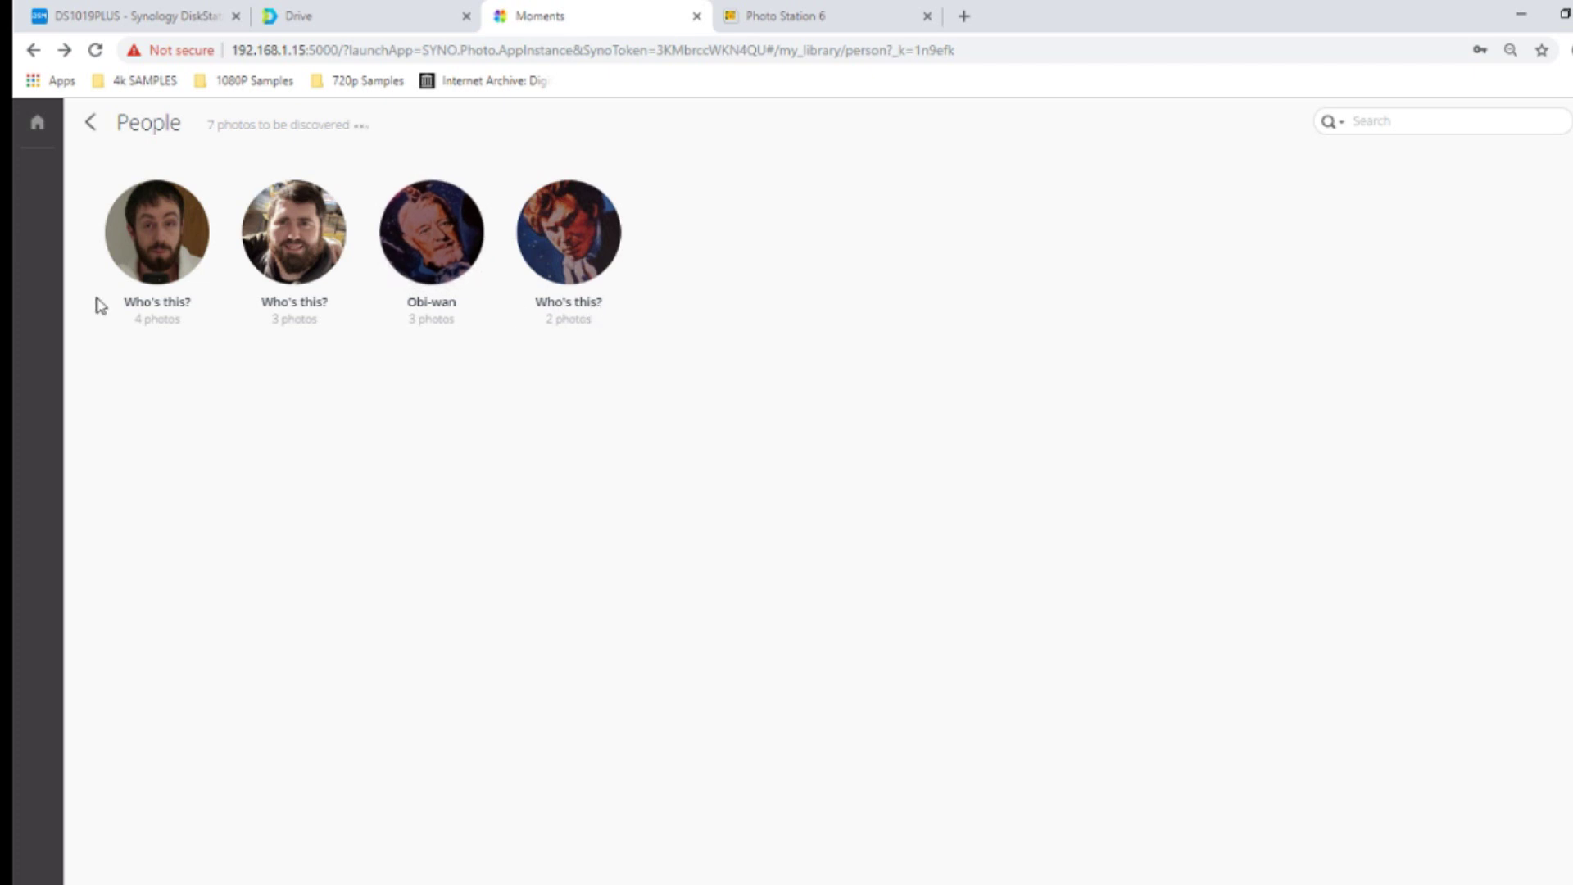
# - Name the first and second faces, leaving the fourth unnamed, and return to Albums
pyautogui.click(164, 303)
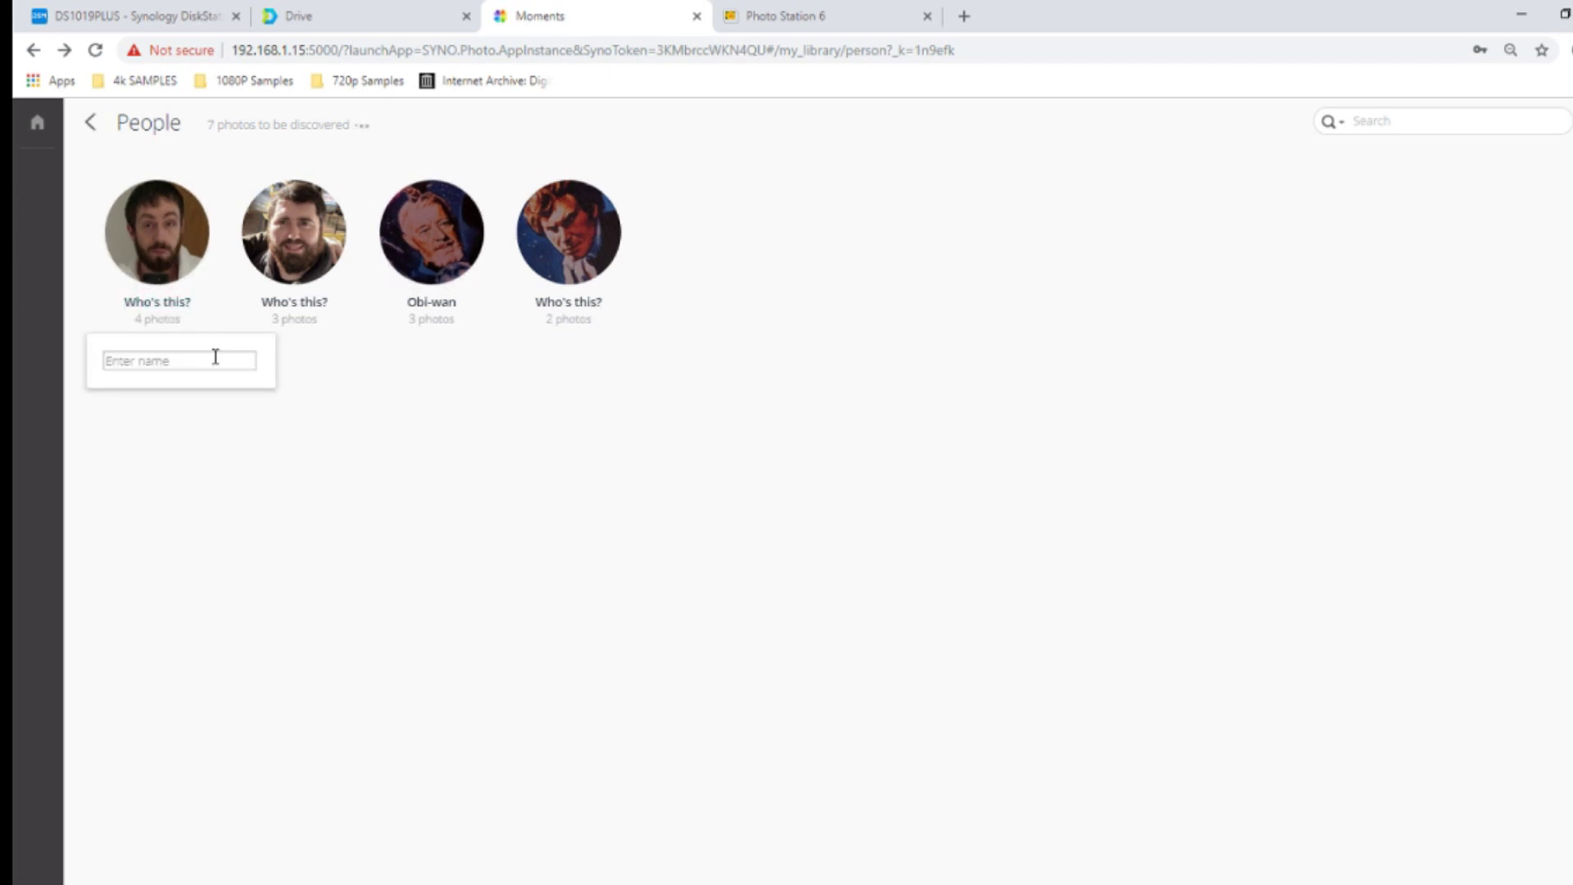
pyautogui.write('Robbie')
pyautogui.press('Return')
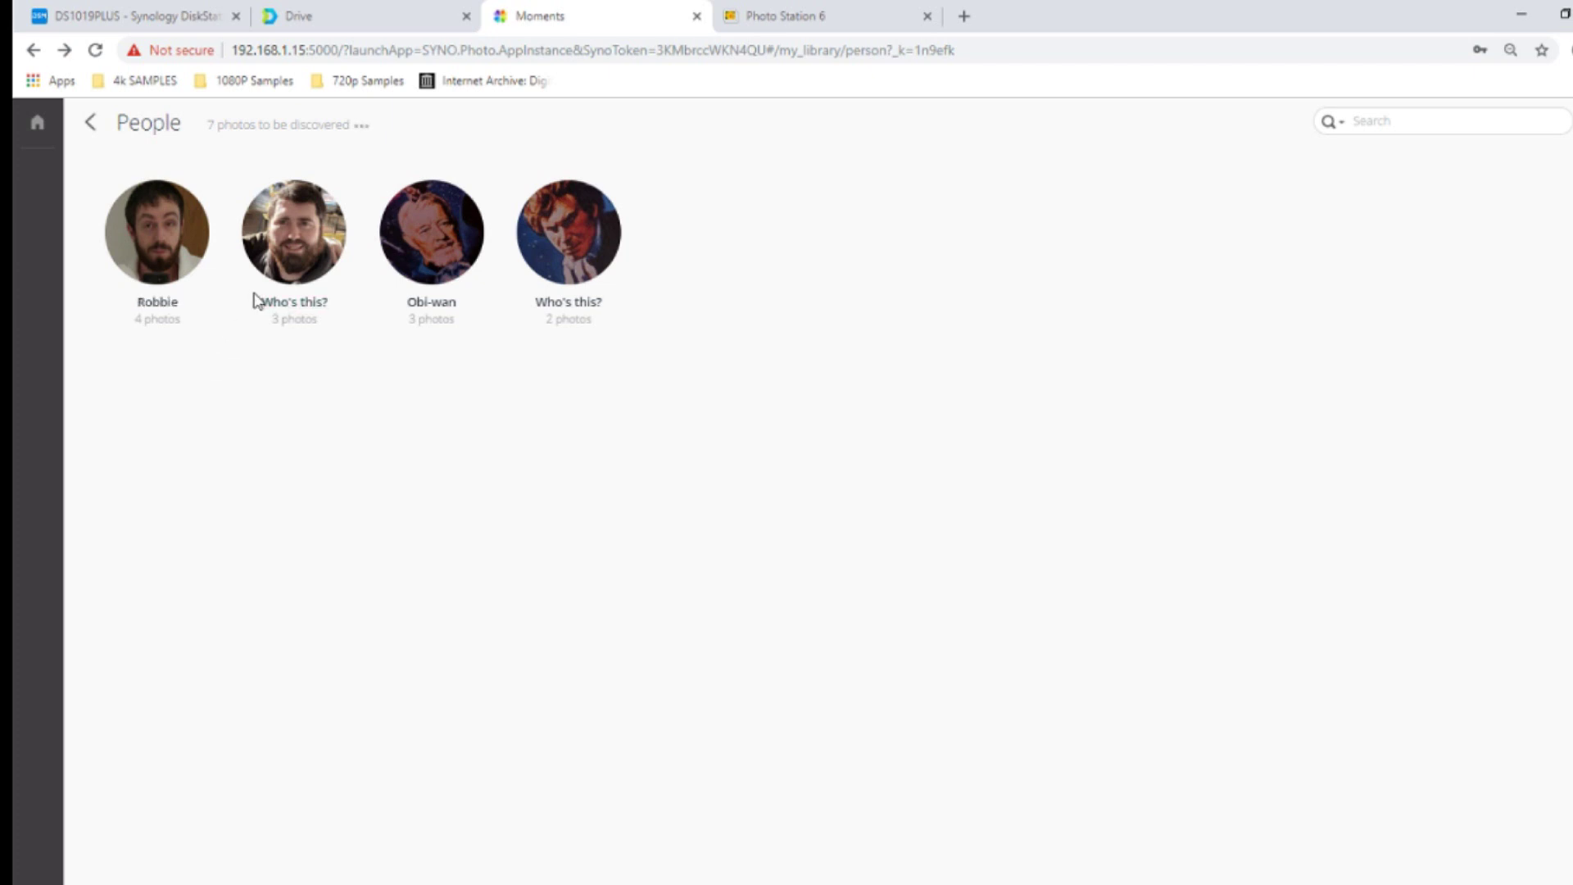
pyautogui.click(294, 309)
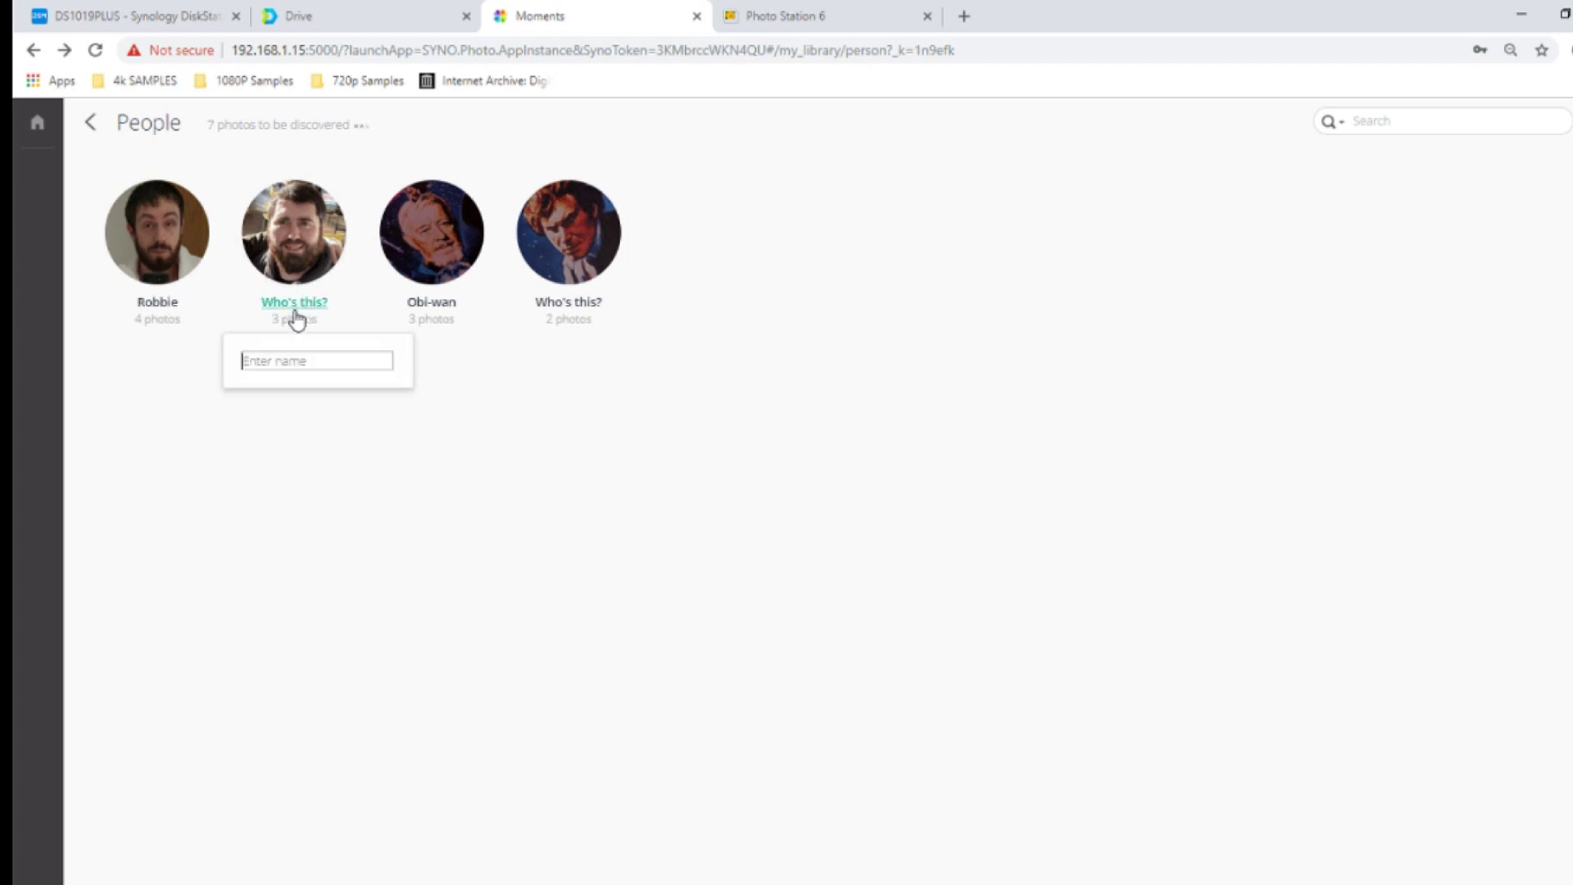
pyautogui.click(337, 355)
pyautogui.press('Return')
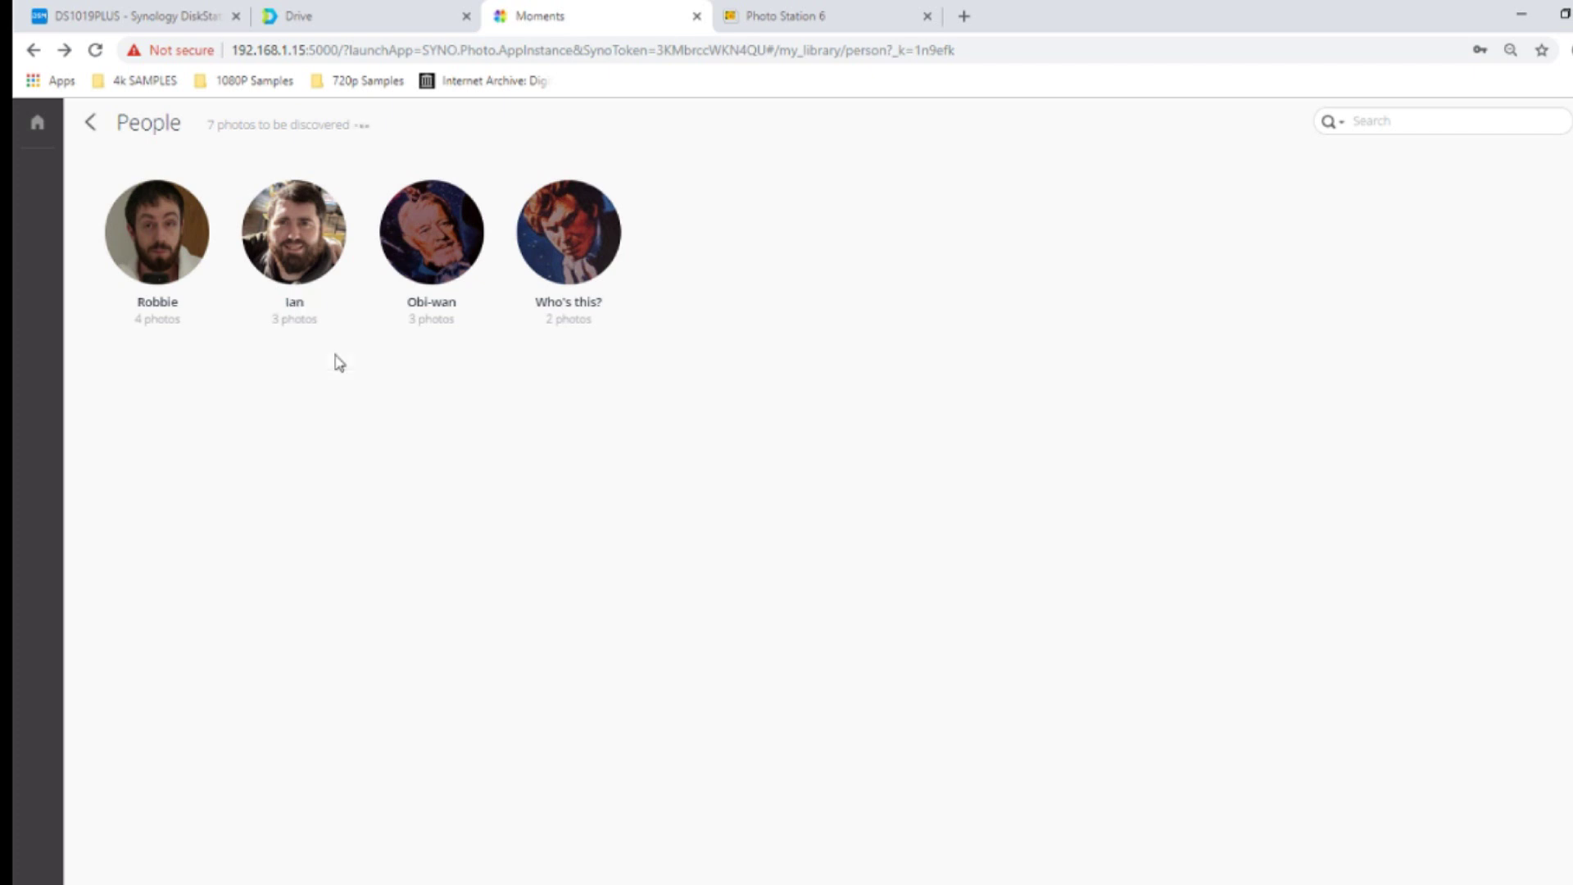
pyautogui.click(95, 126)
pyautogui.click(1389, 123)
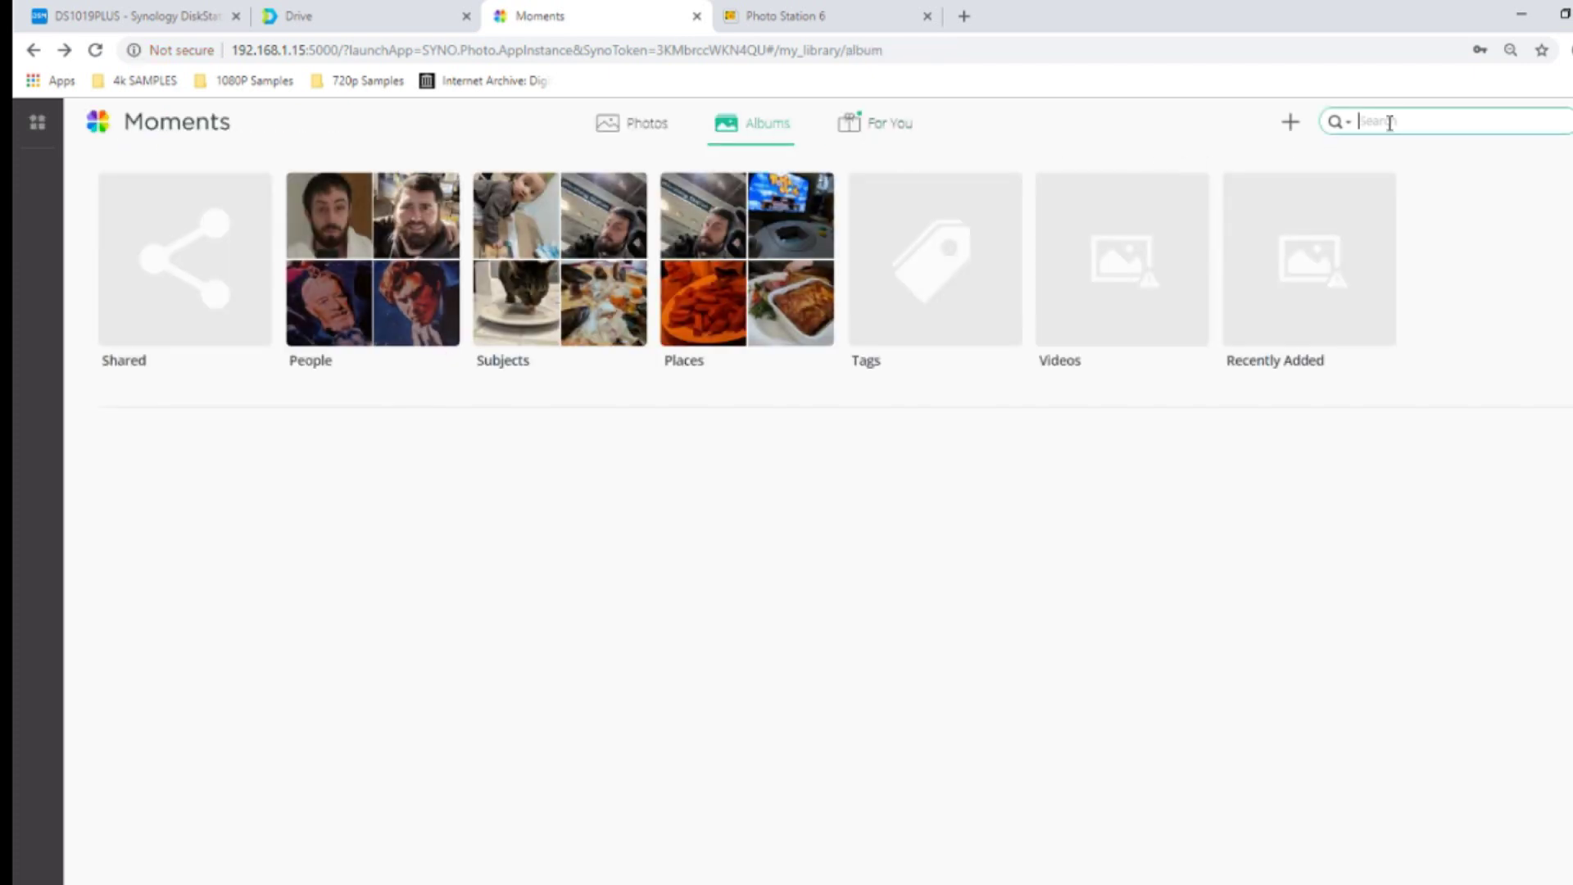
pyautogui.write('ian')
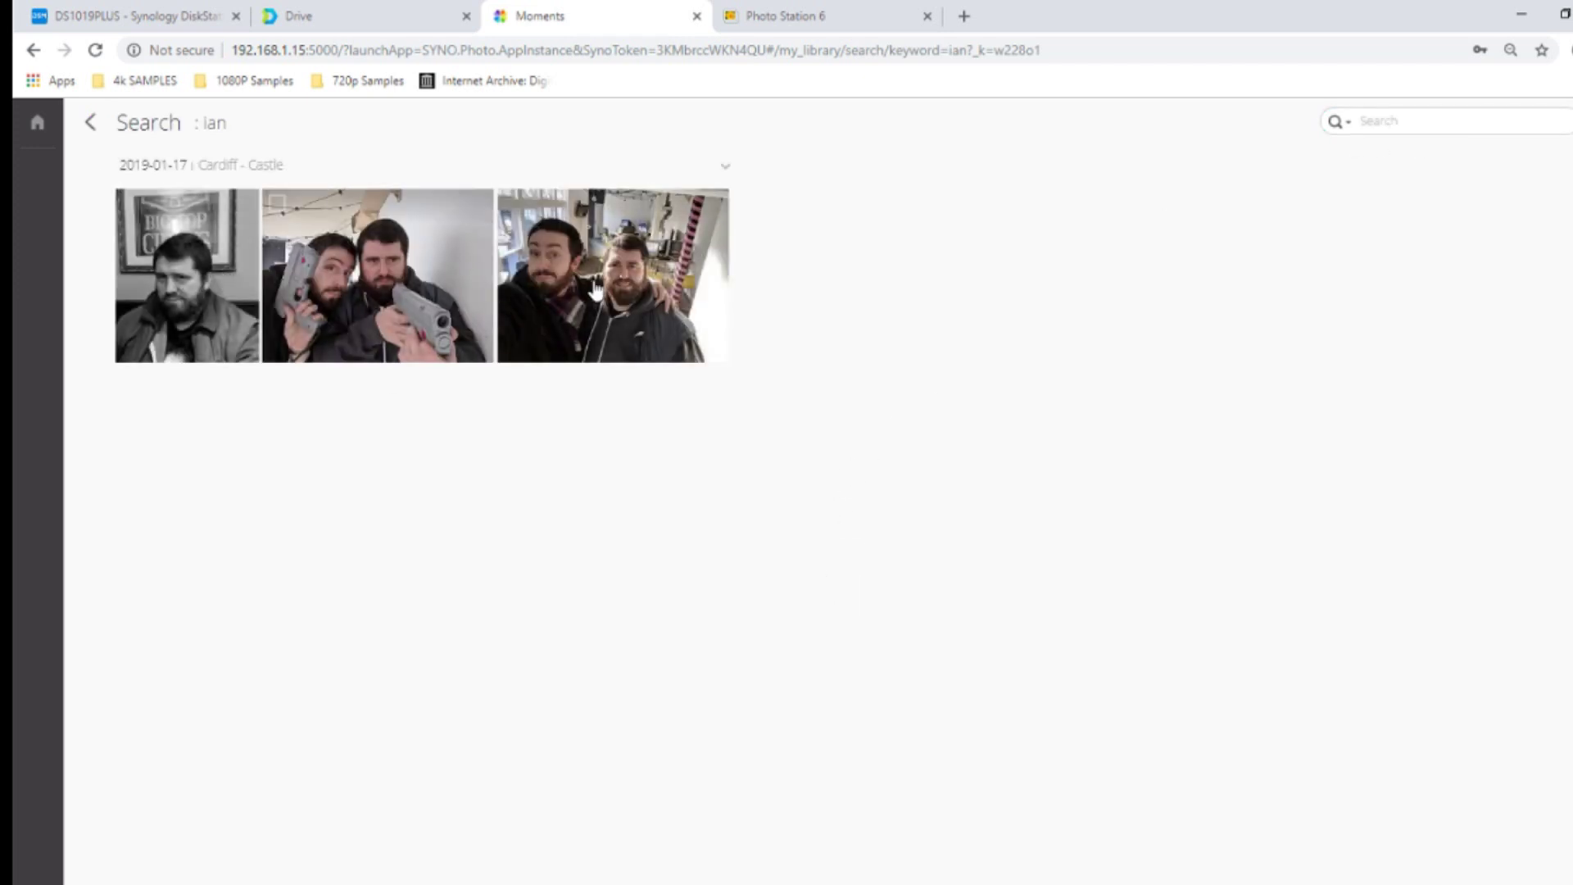
pyautogui.click(94, 131)
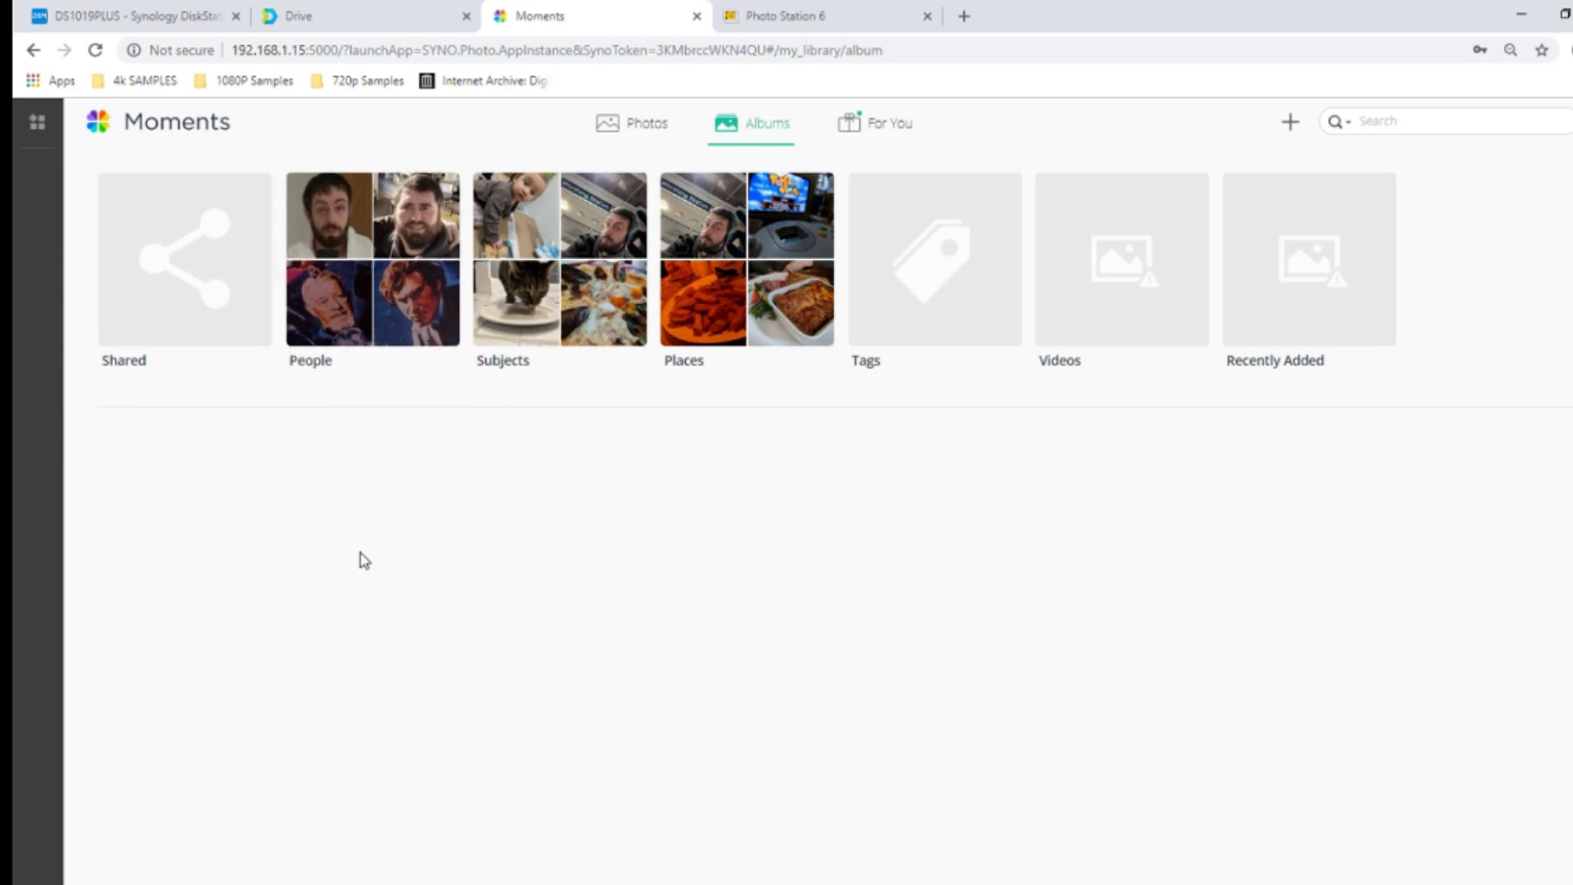
pyautogui.click(560, 303)
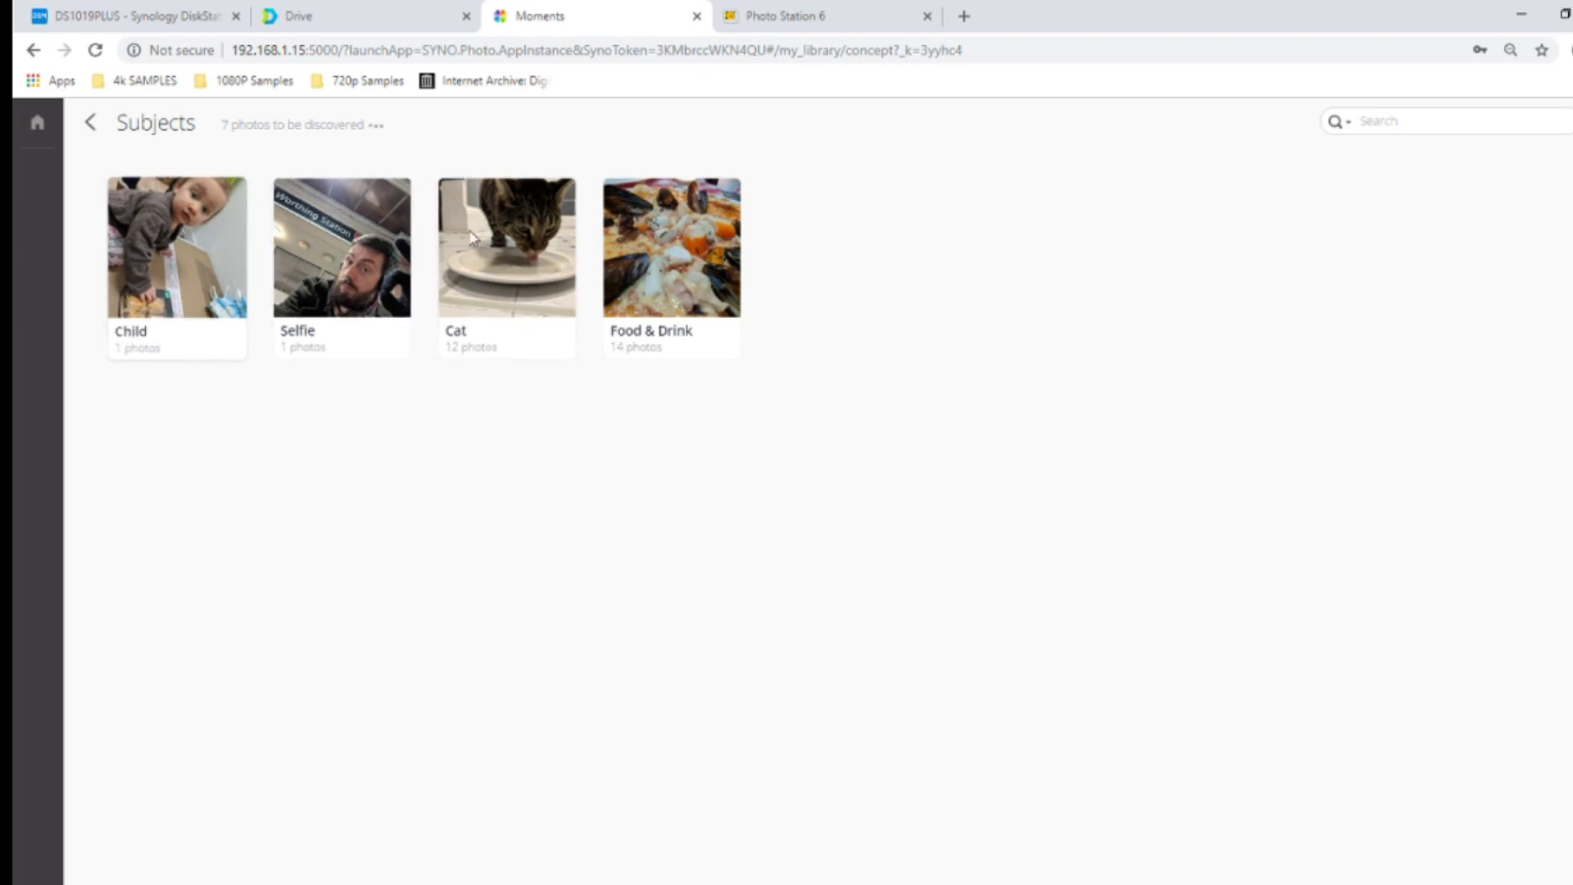
# - View a photo from the Food & Drink subject, then open the Cat subject and view one of its 12 photos
pyautogui.click(627, 338)
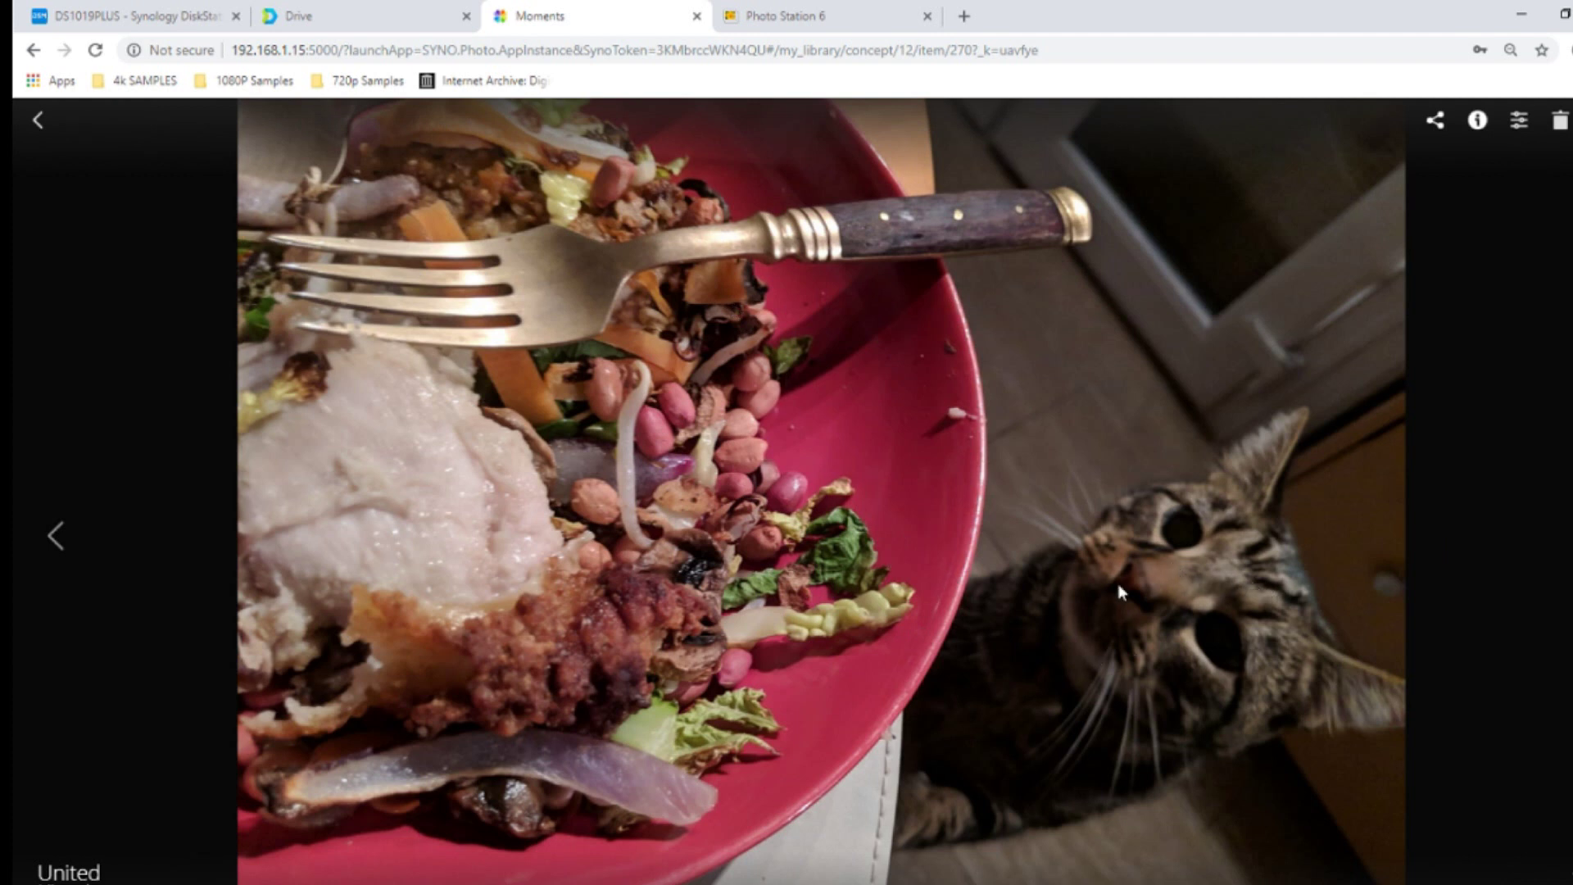
pyautogui.click(37, 123)
pyautogui.click(92, 131)
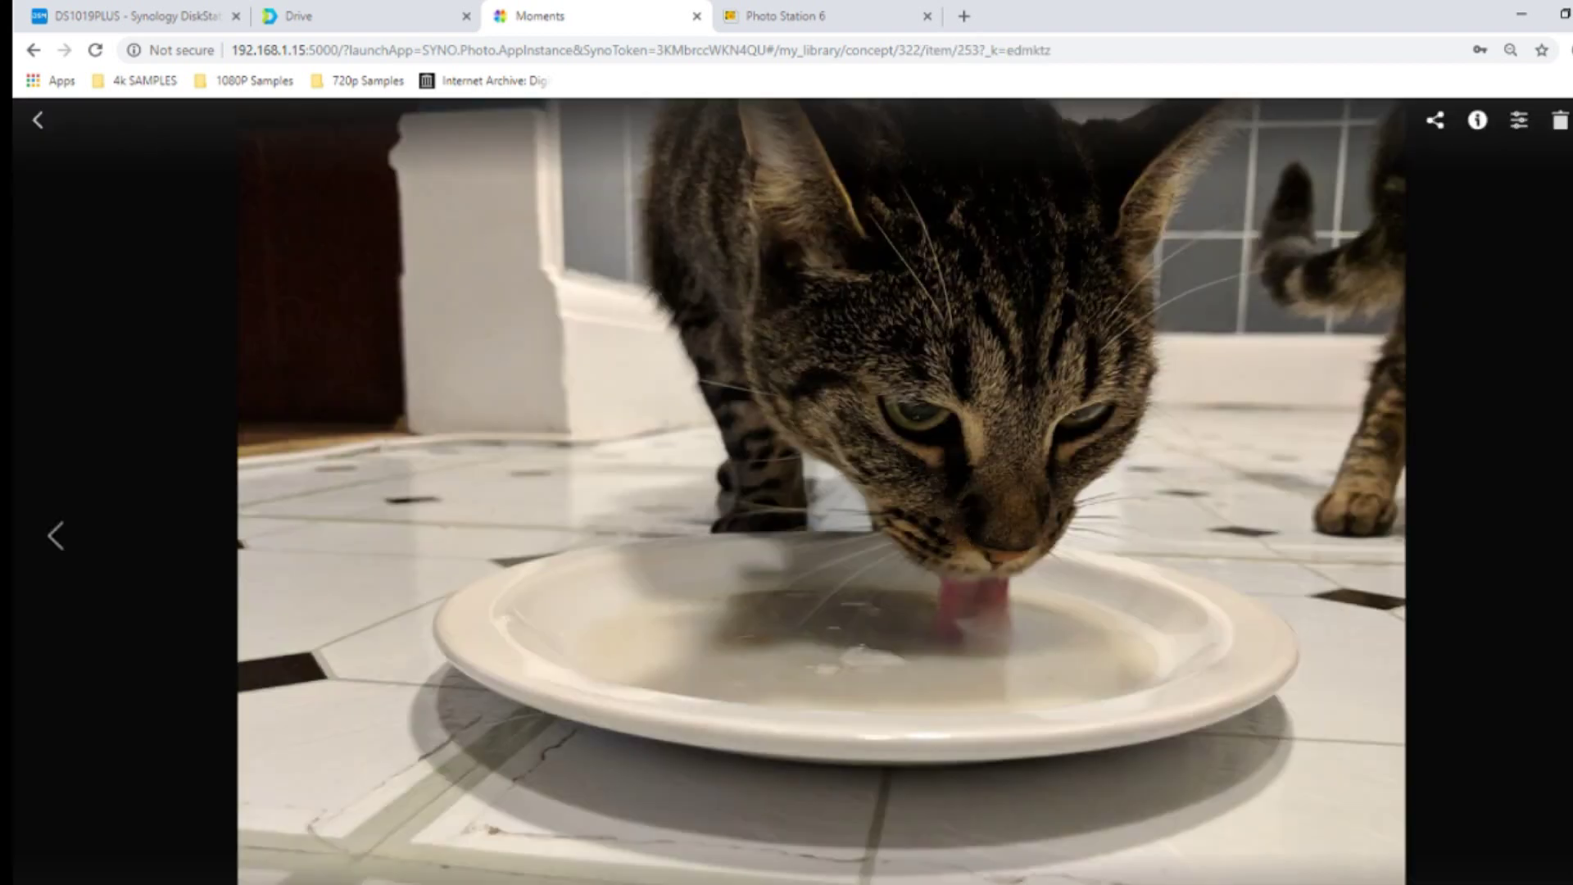
pyautogui.click(37, 124)
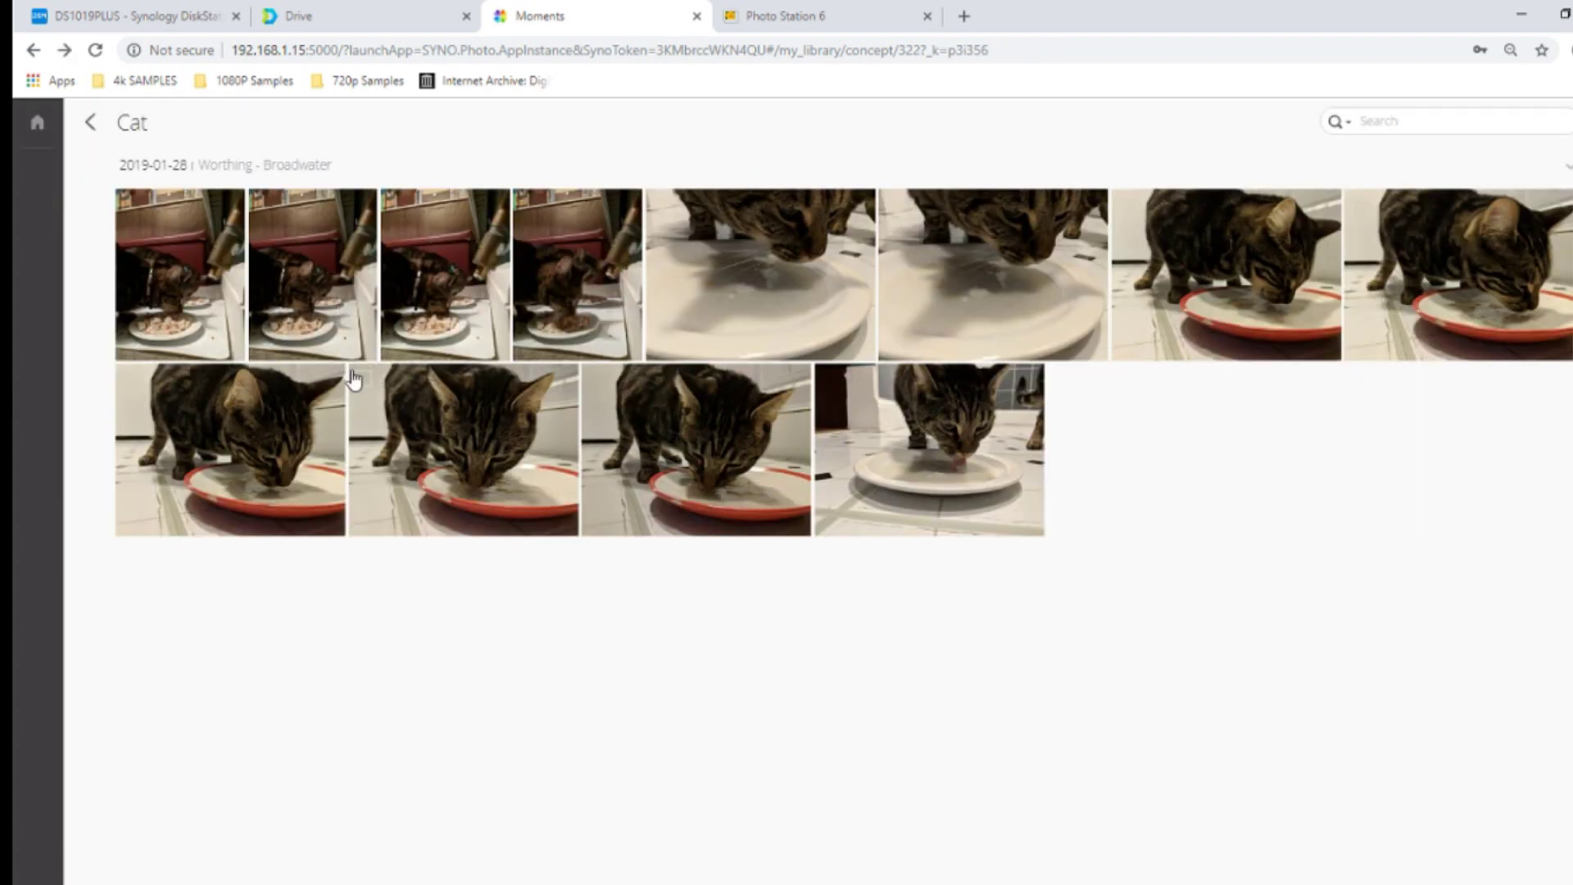
# - Leave the Cat album for the Subjects overview with Child, Selfie, Cat and Food & Drink
pyautogui.click(87, 127)
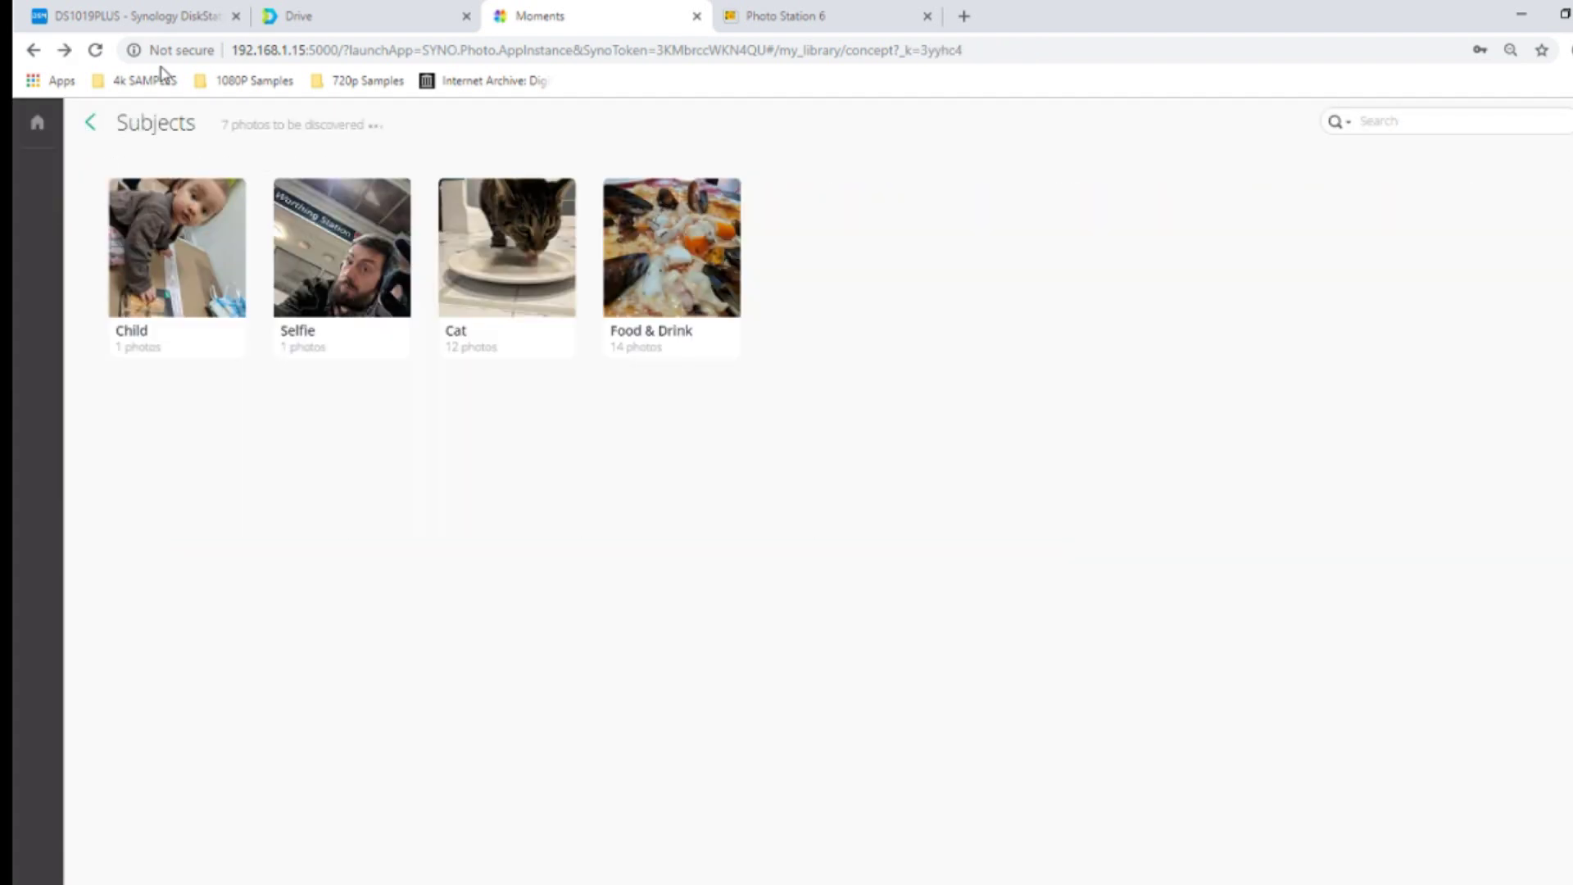